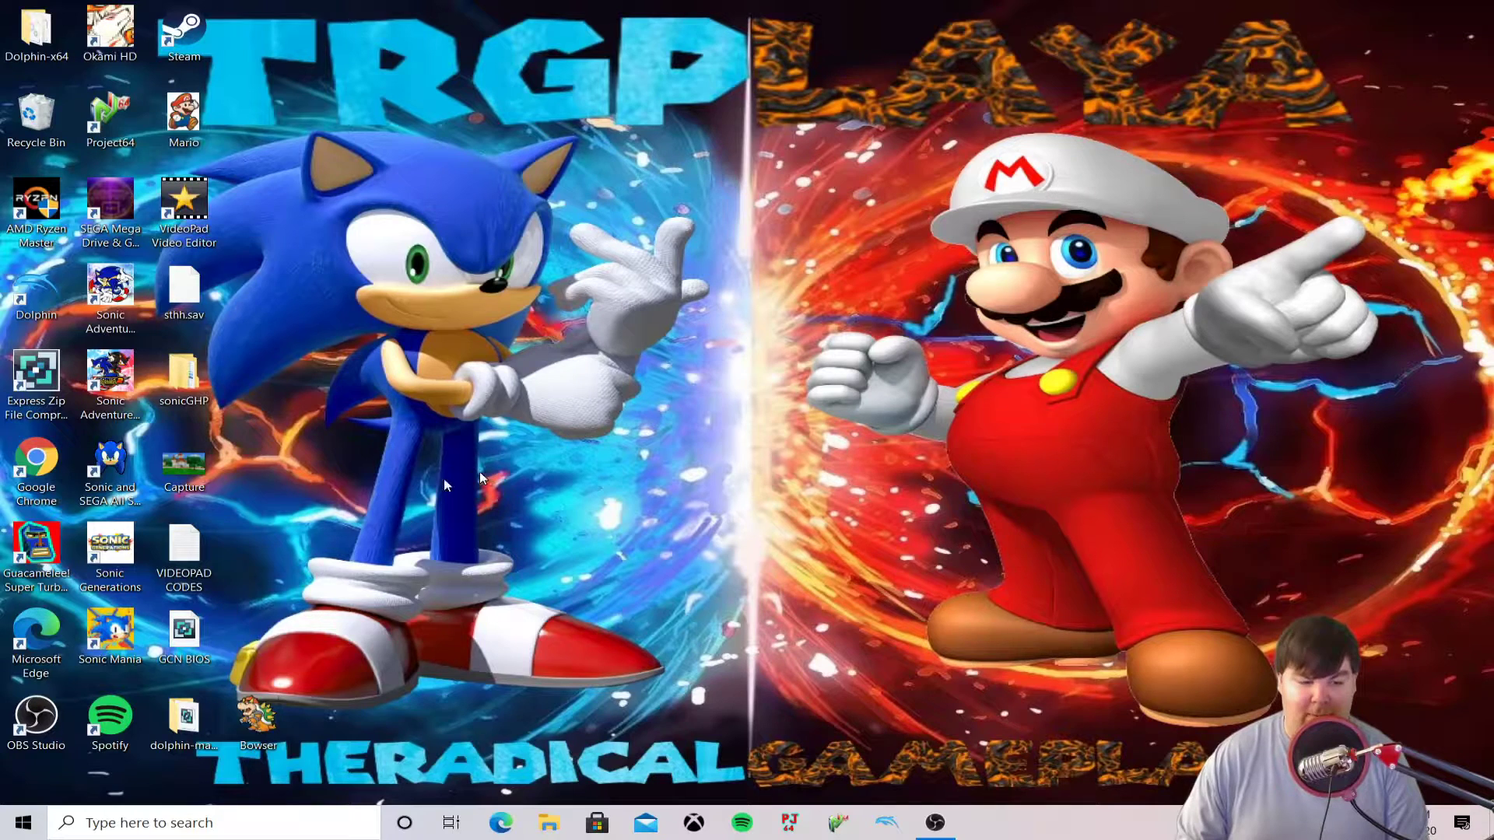
Step: Open GCN BIOS.rar in Express Zip to list EUR, JAP and USA, with File Explorer beside it
left_click_drag(199, 638, 868, 230)
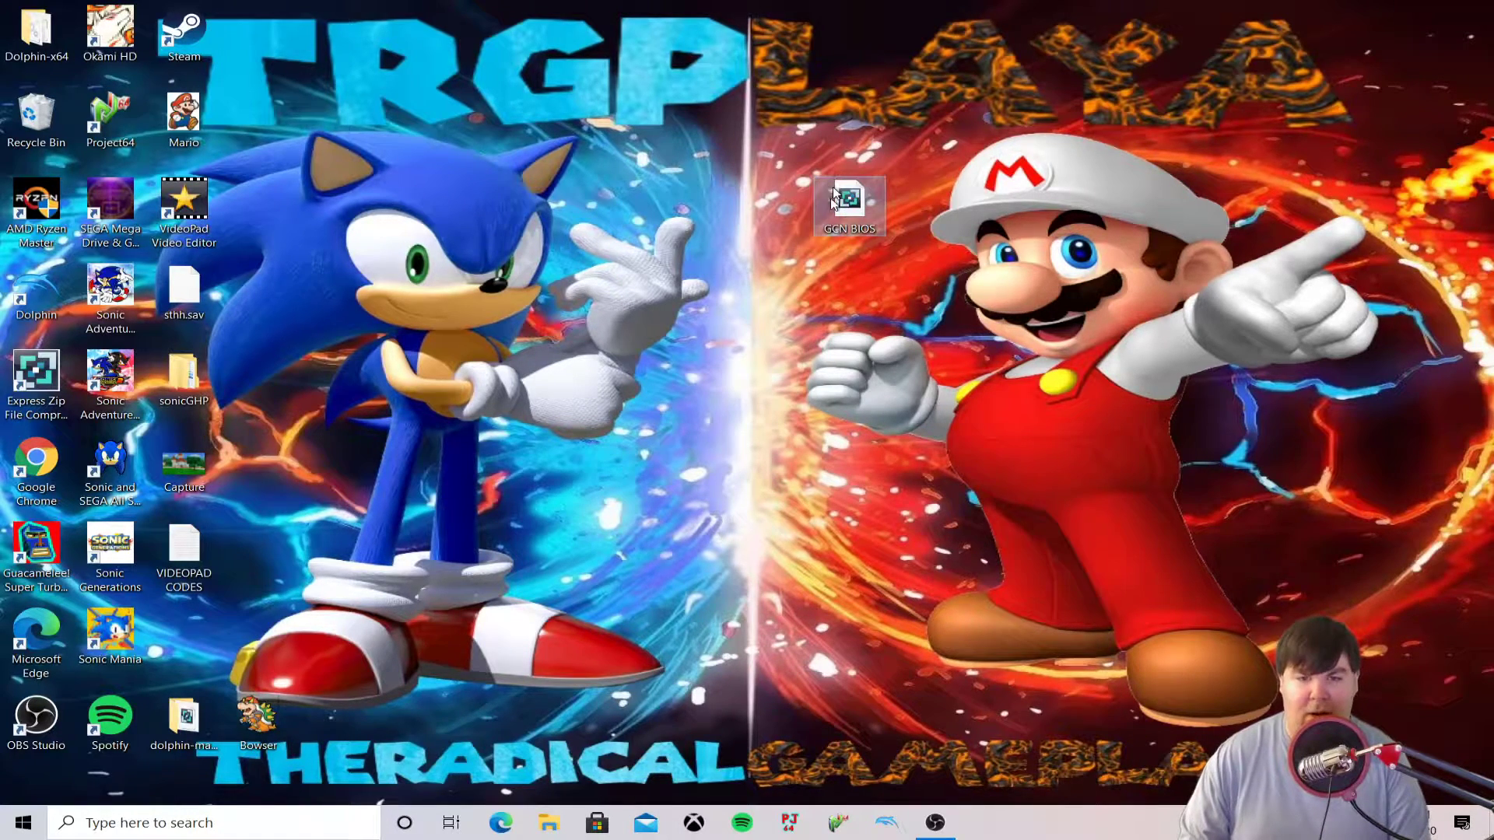
left_click_drag(850, 198, 192, 640)
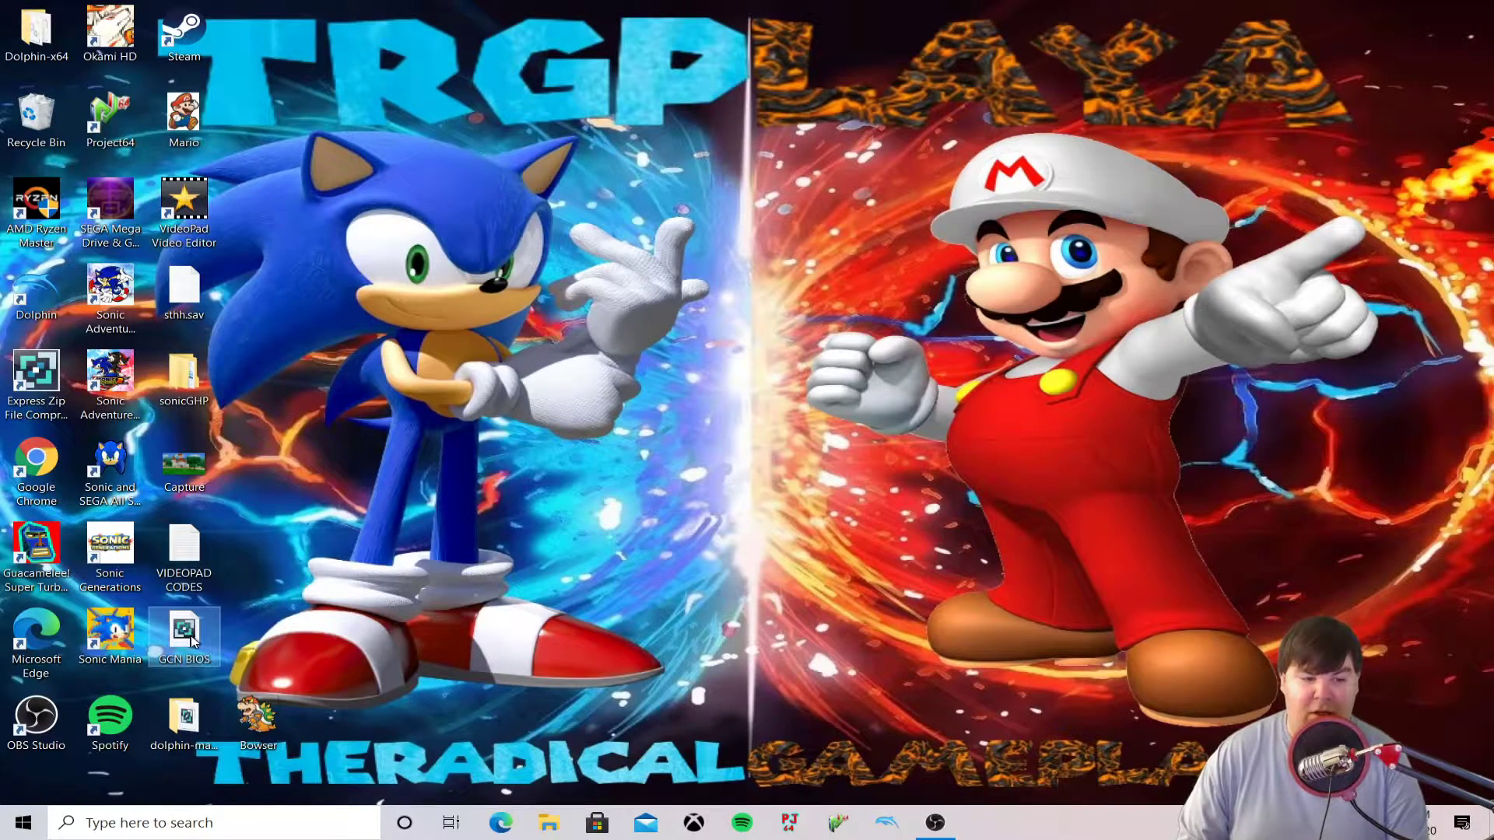
double_click(192, 640)
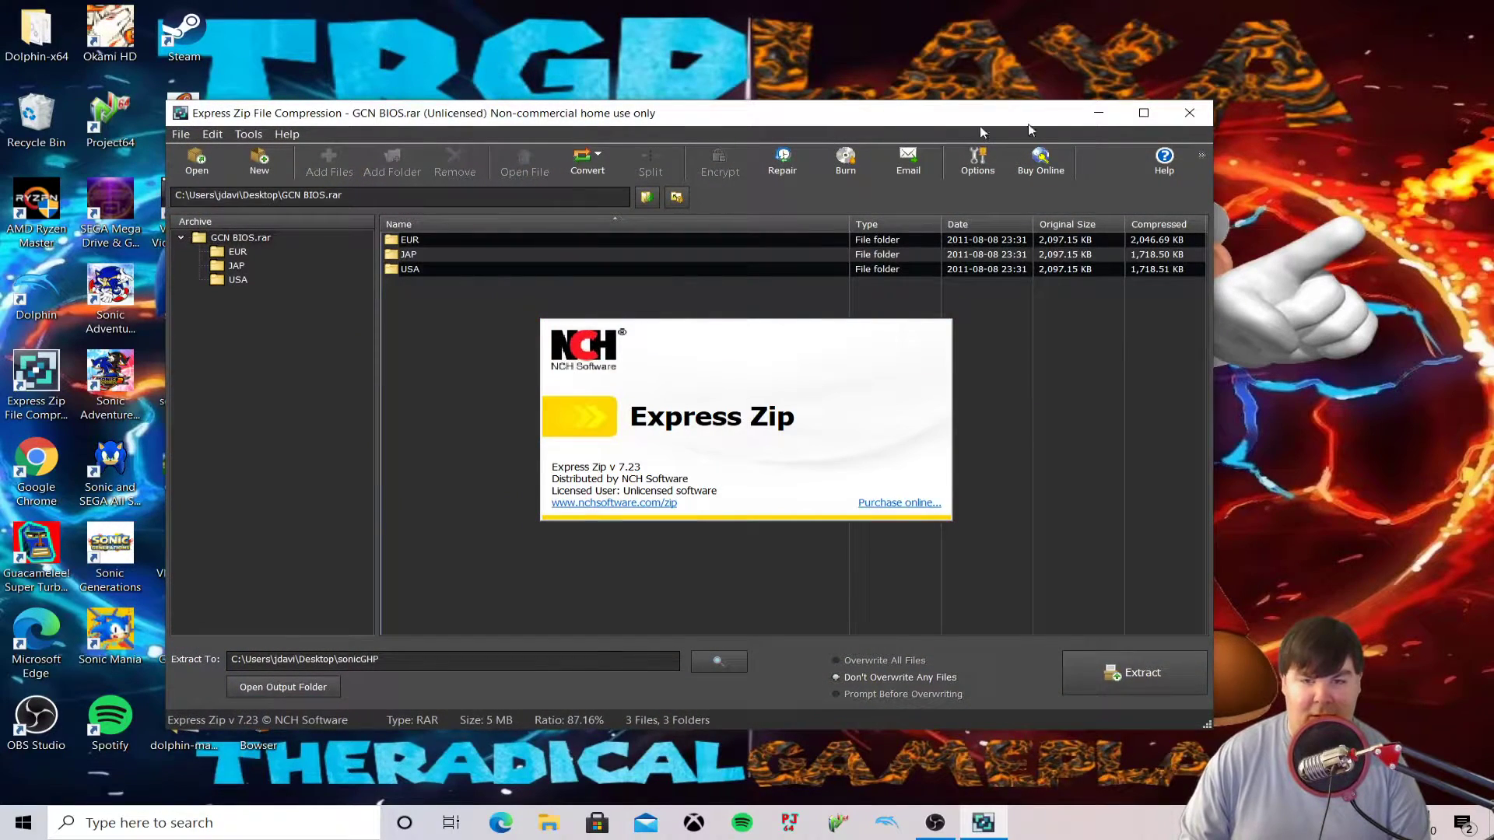
left_click_drag(1006, 123, 1131, 121)
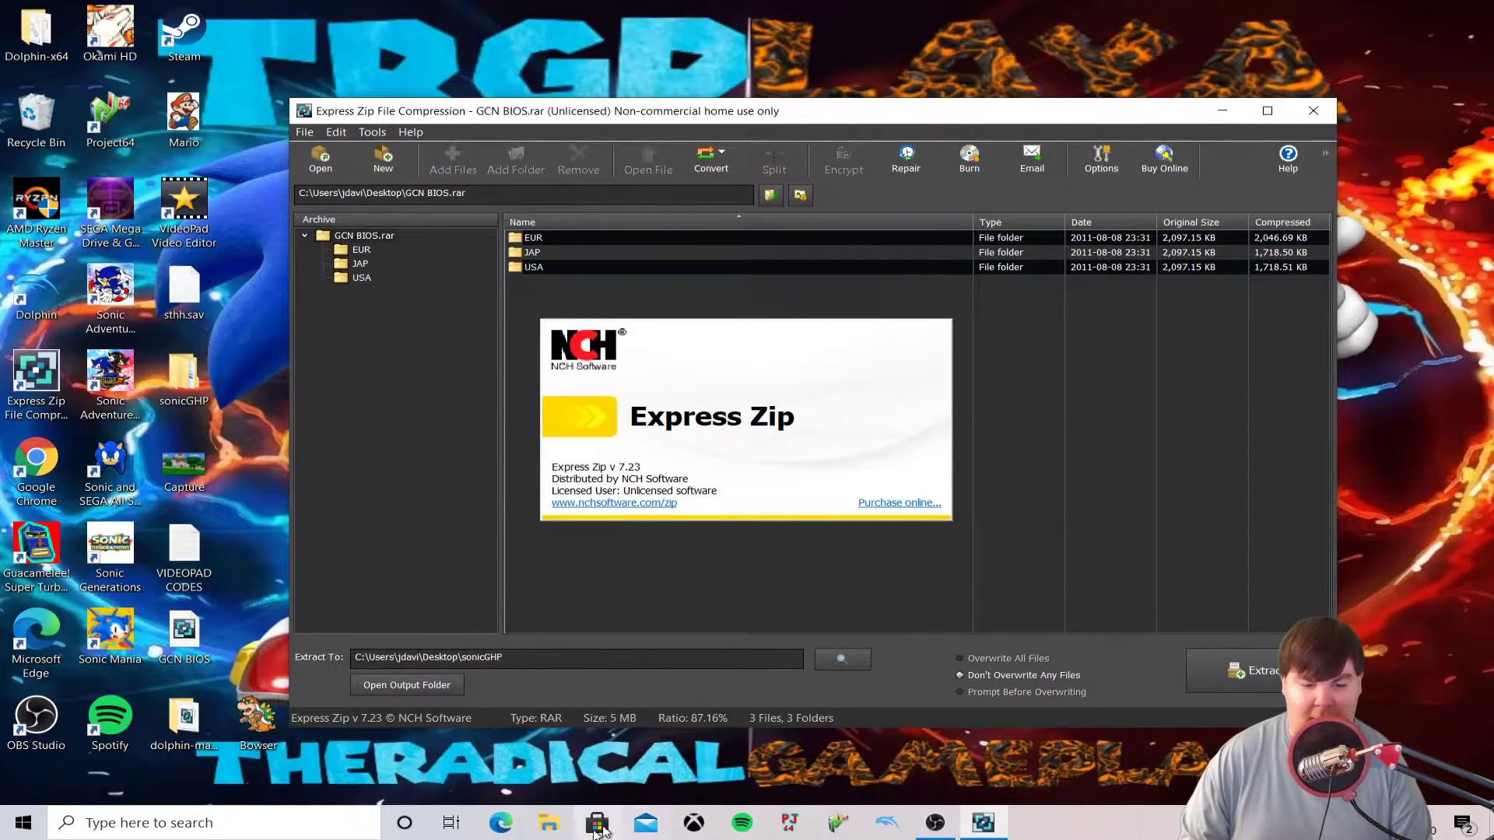
left_click(548, 823)
left_click_drag(669, 247, 1056, 272)
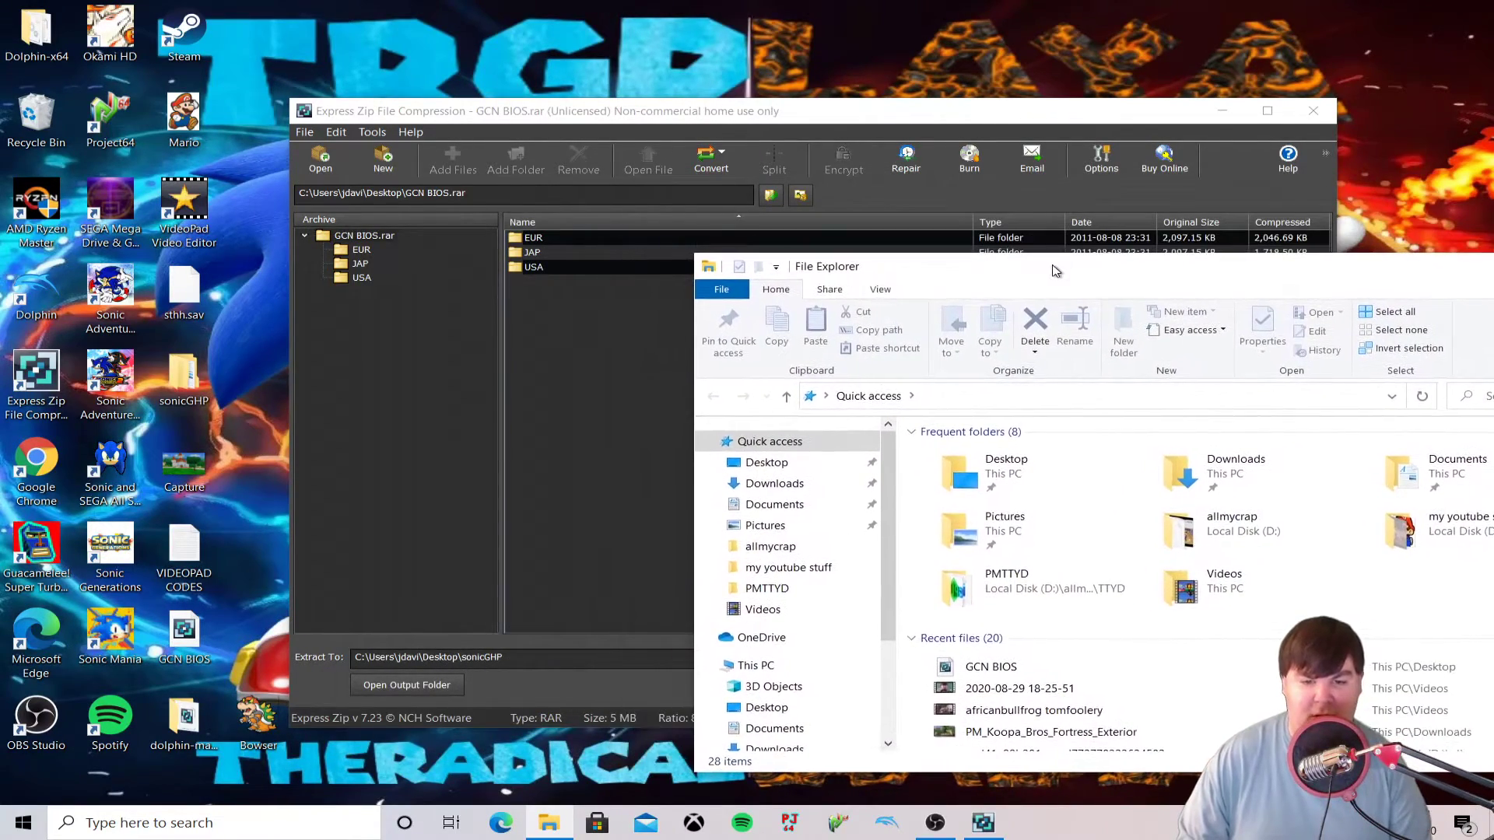
Step: Browse from Documents into the Dolphin Emulator folder and then its GC folder
left_click(793, 506)
left_click_drag(967, 275, 1025, 246)
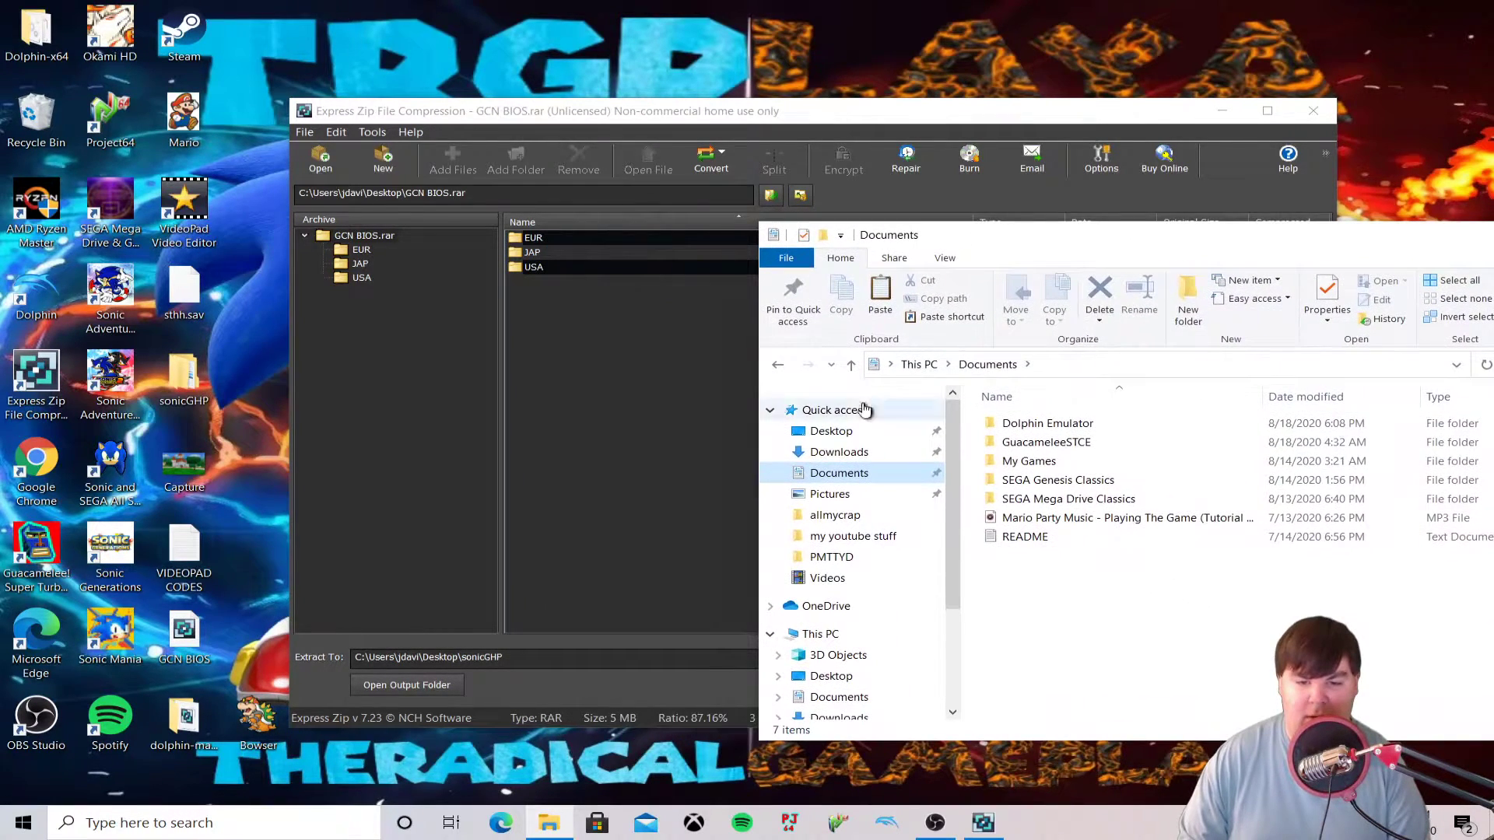
left_click(821, 431)
left_click(831, 476)
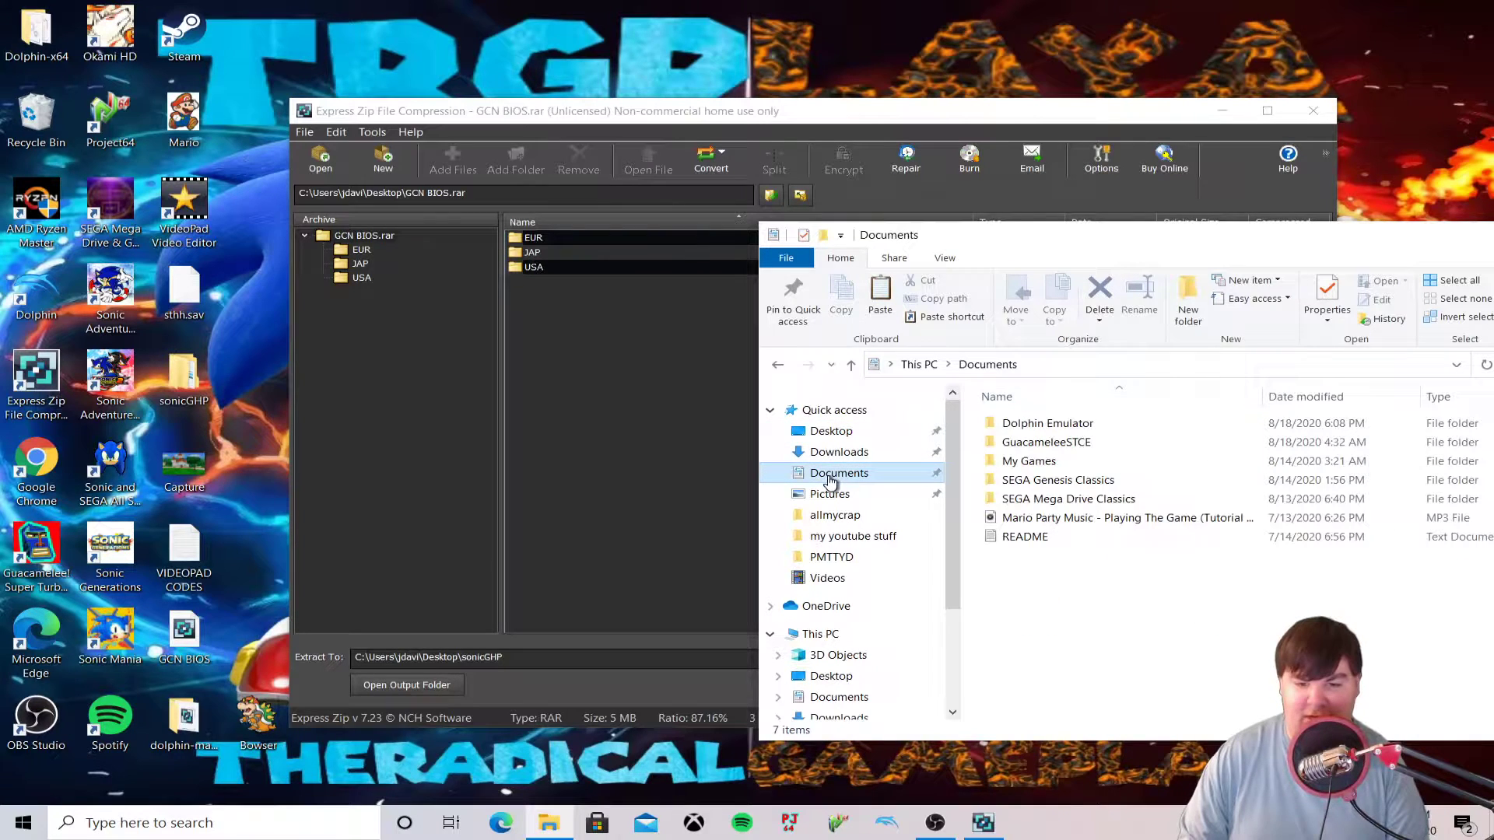
double_click(1055, 428)
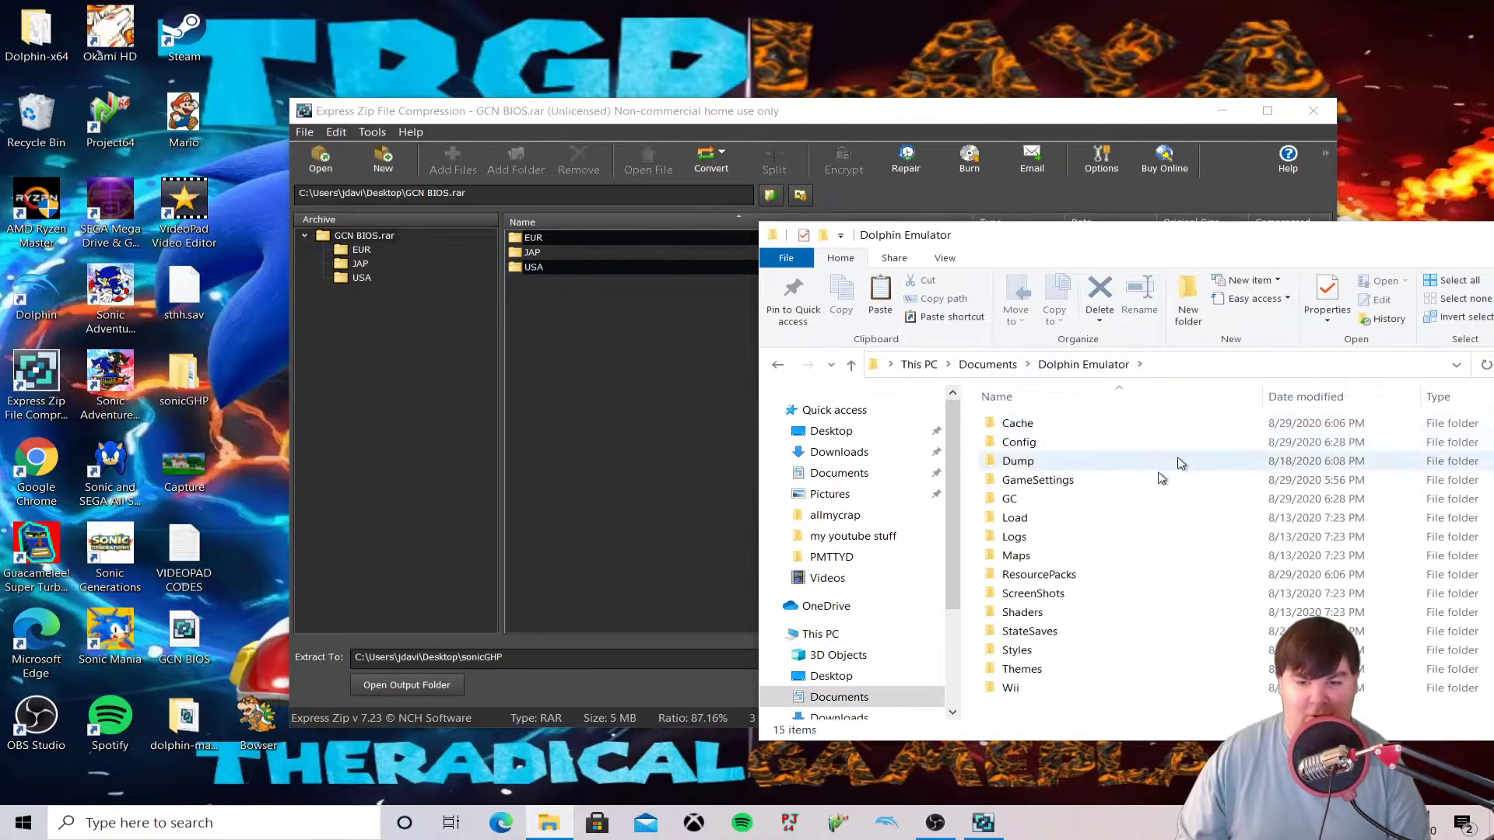
left_click_drag(1092, 234, 1021, 132)
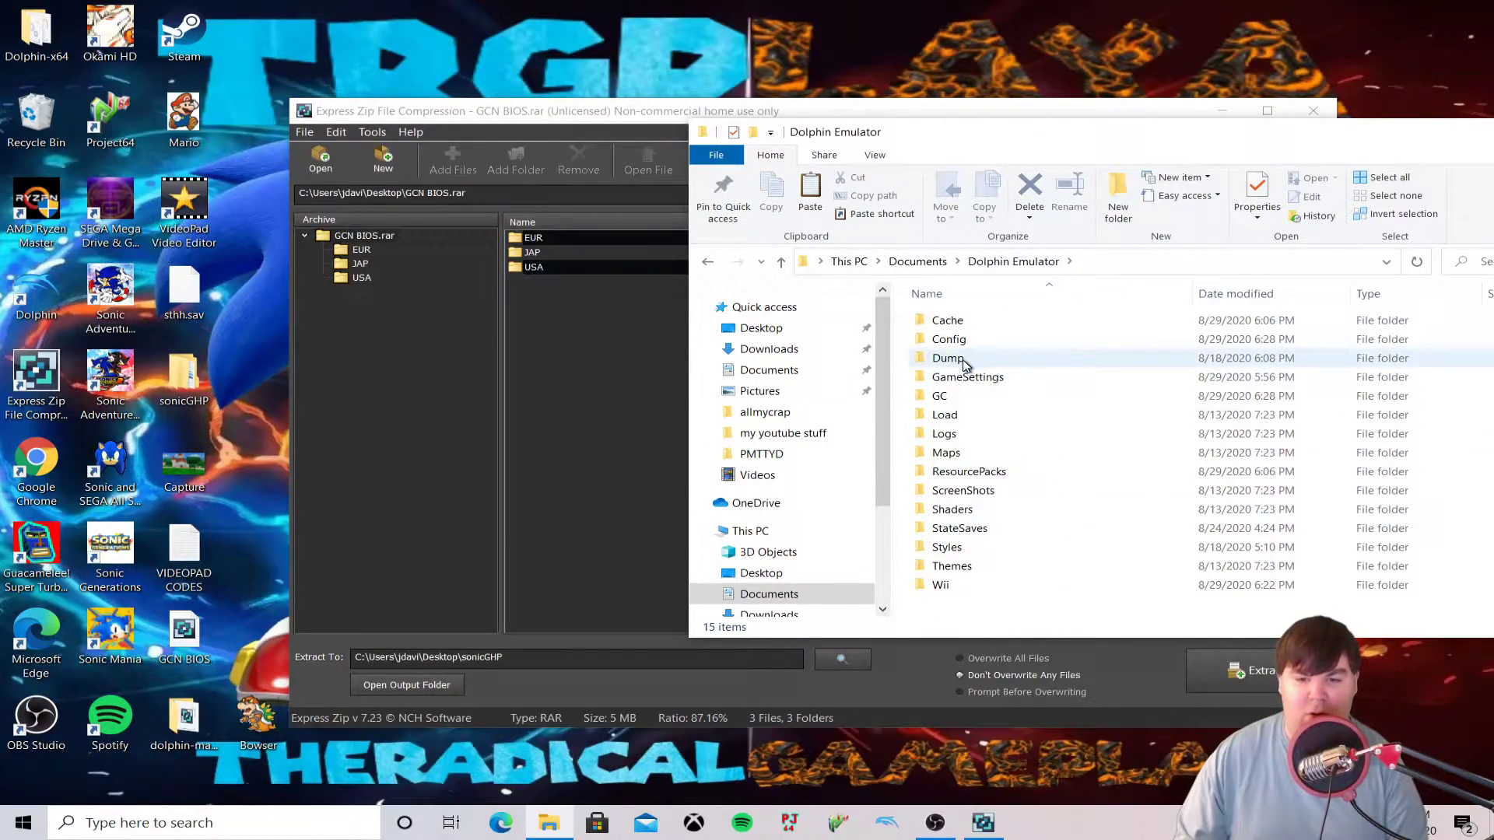
mouse_move(968, 400)
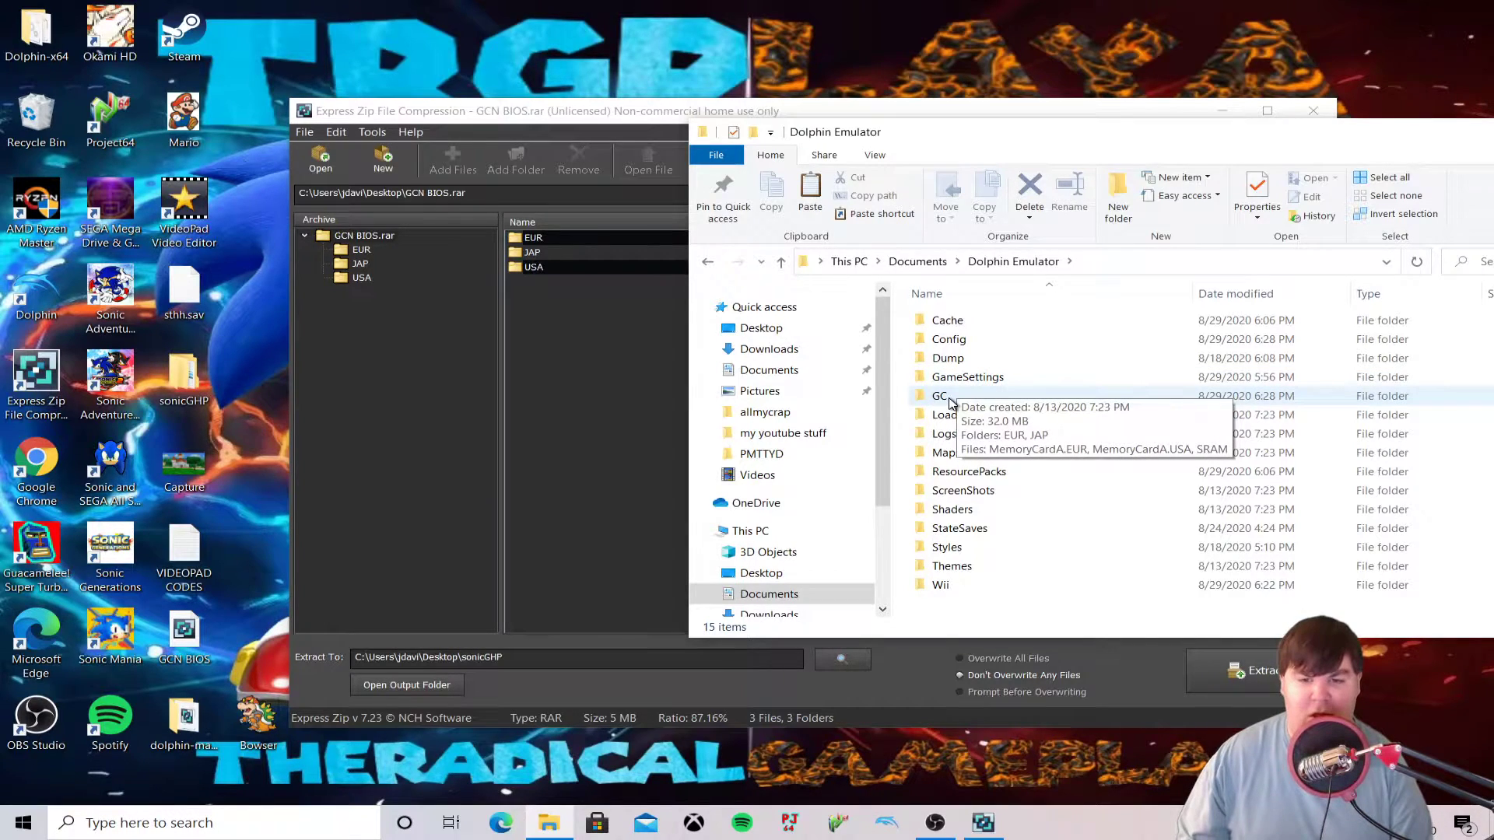
double_click(943, 397)
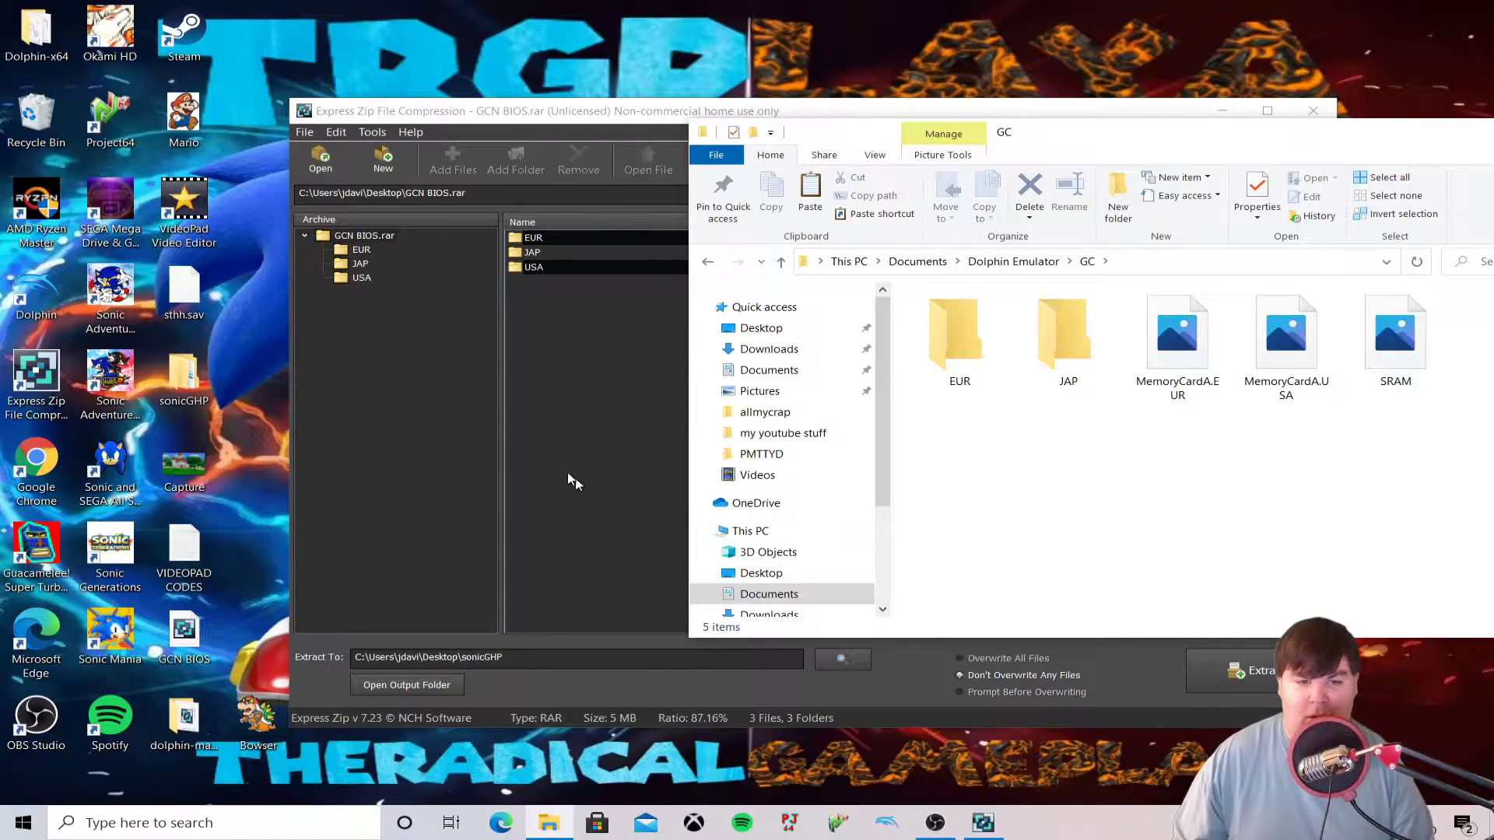
Step: Reposition the Express Zip window and select its EUR, JAP and USA folders
left_click(573, 378)
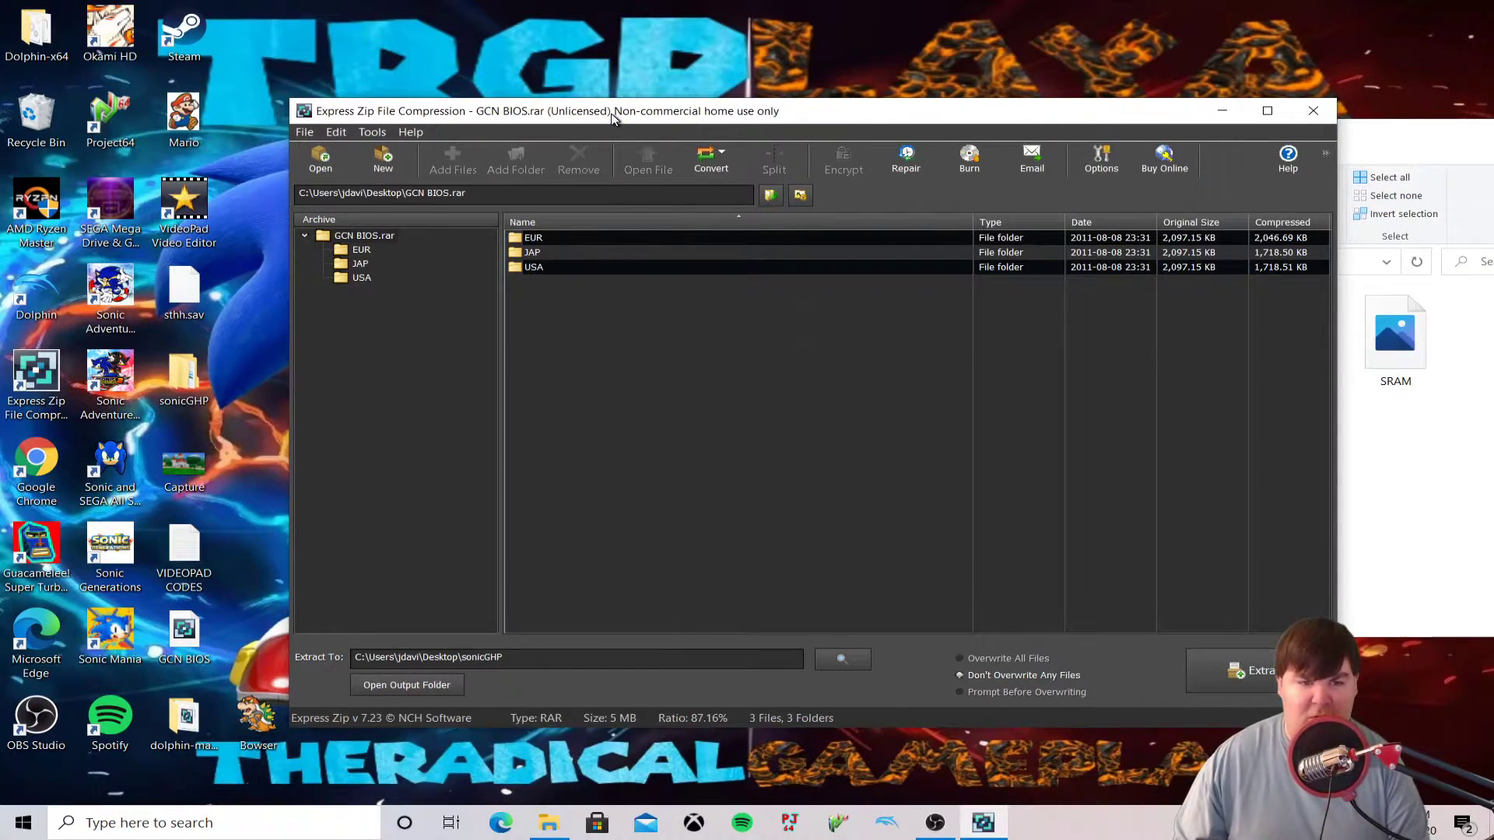
double_click(611, 117)
double_click(619, 9)
left_click_drag(646, 110, 425, 147)
left_click(1191, 473)
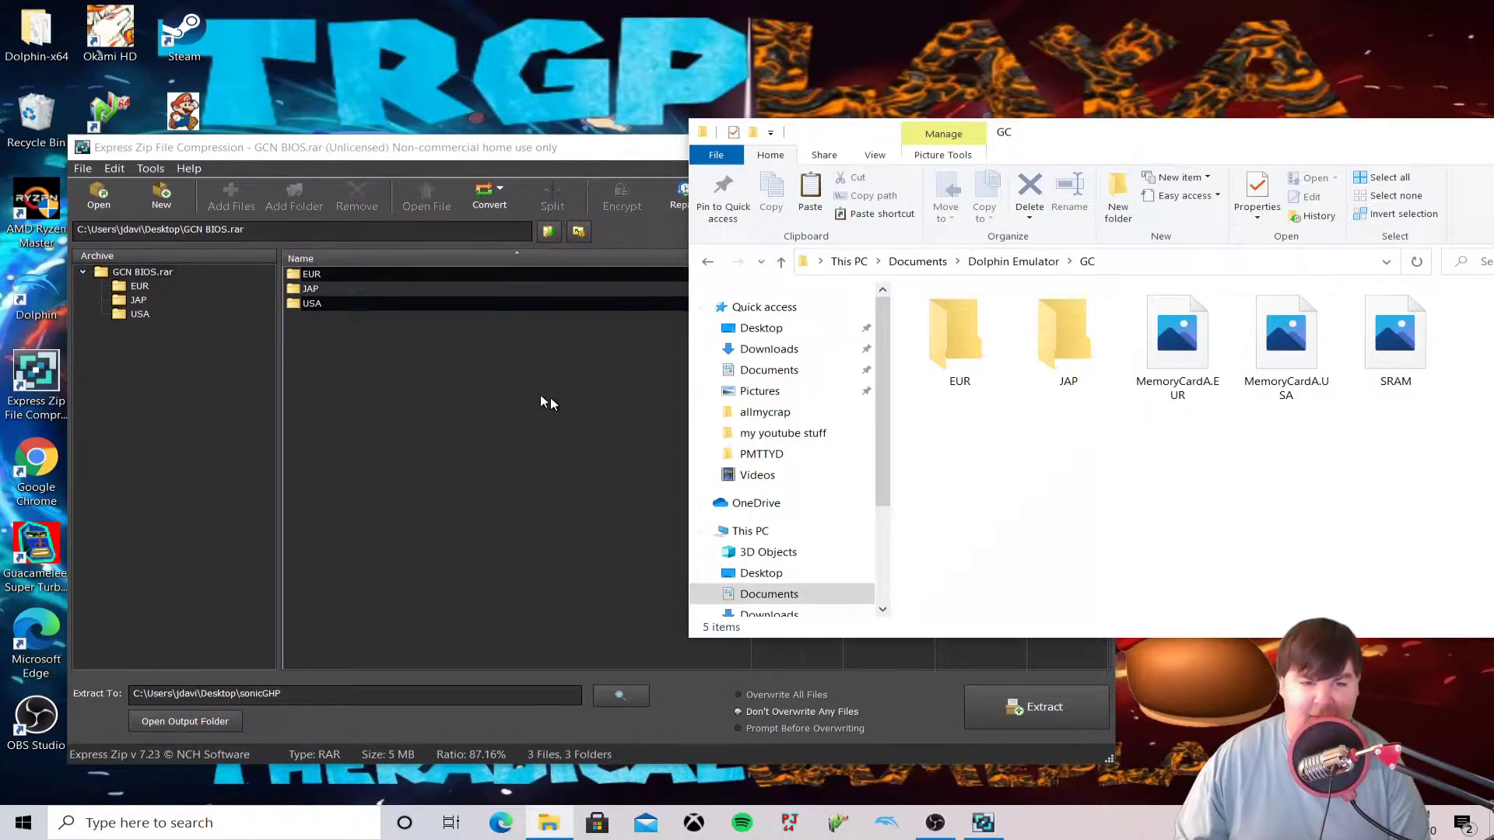
left_click_drag(336, 404, 419, 354)
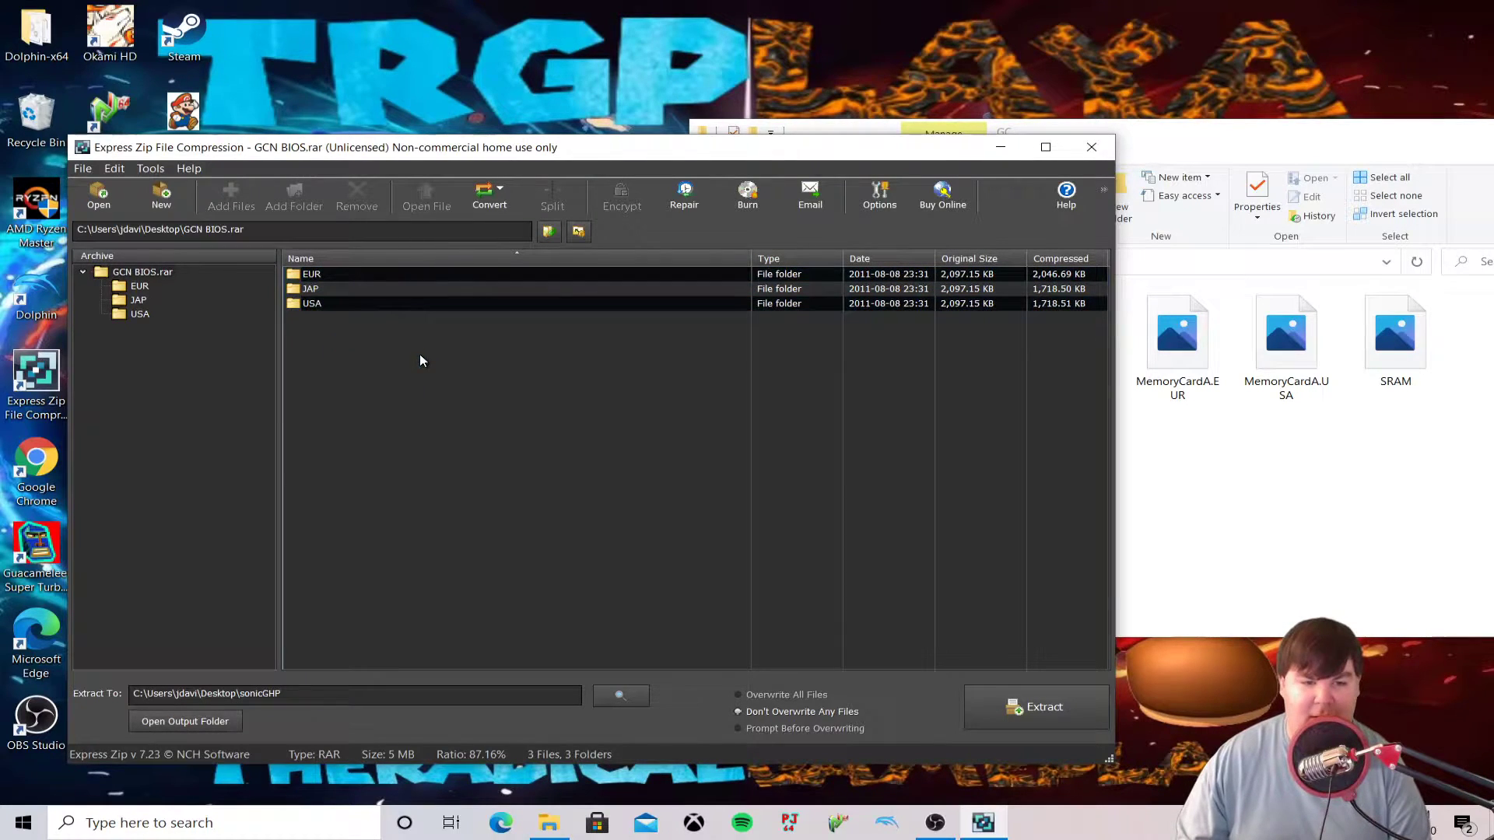
Step: Delete the old EUR and JAP folders from Dolphin's GC folder, then reselect the archive's three folders
left_click(1270, 464)
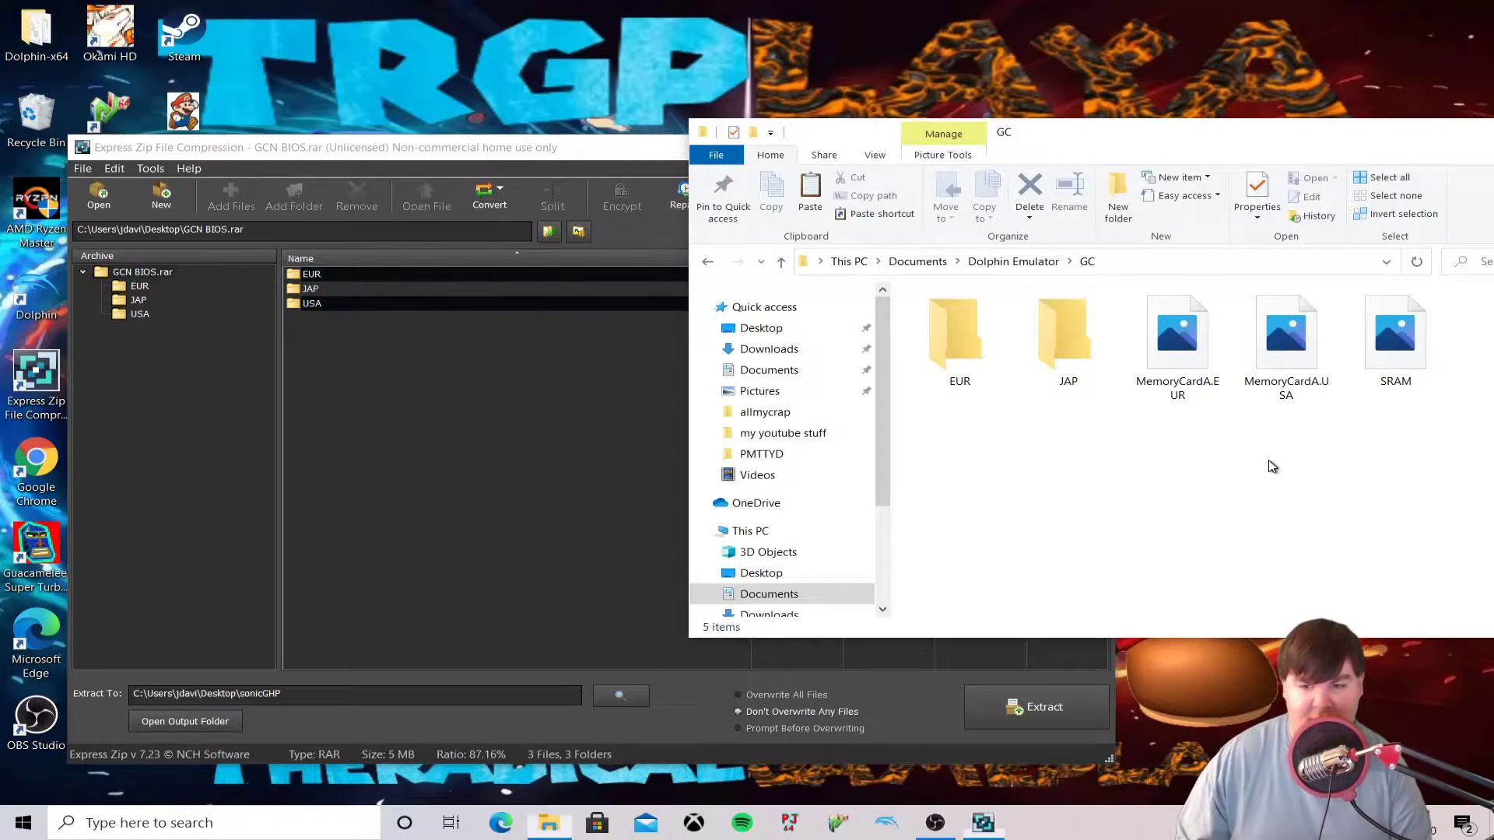
left_click_drag(1071, 413, 916, 325)
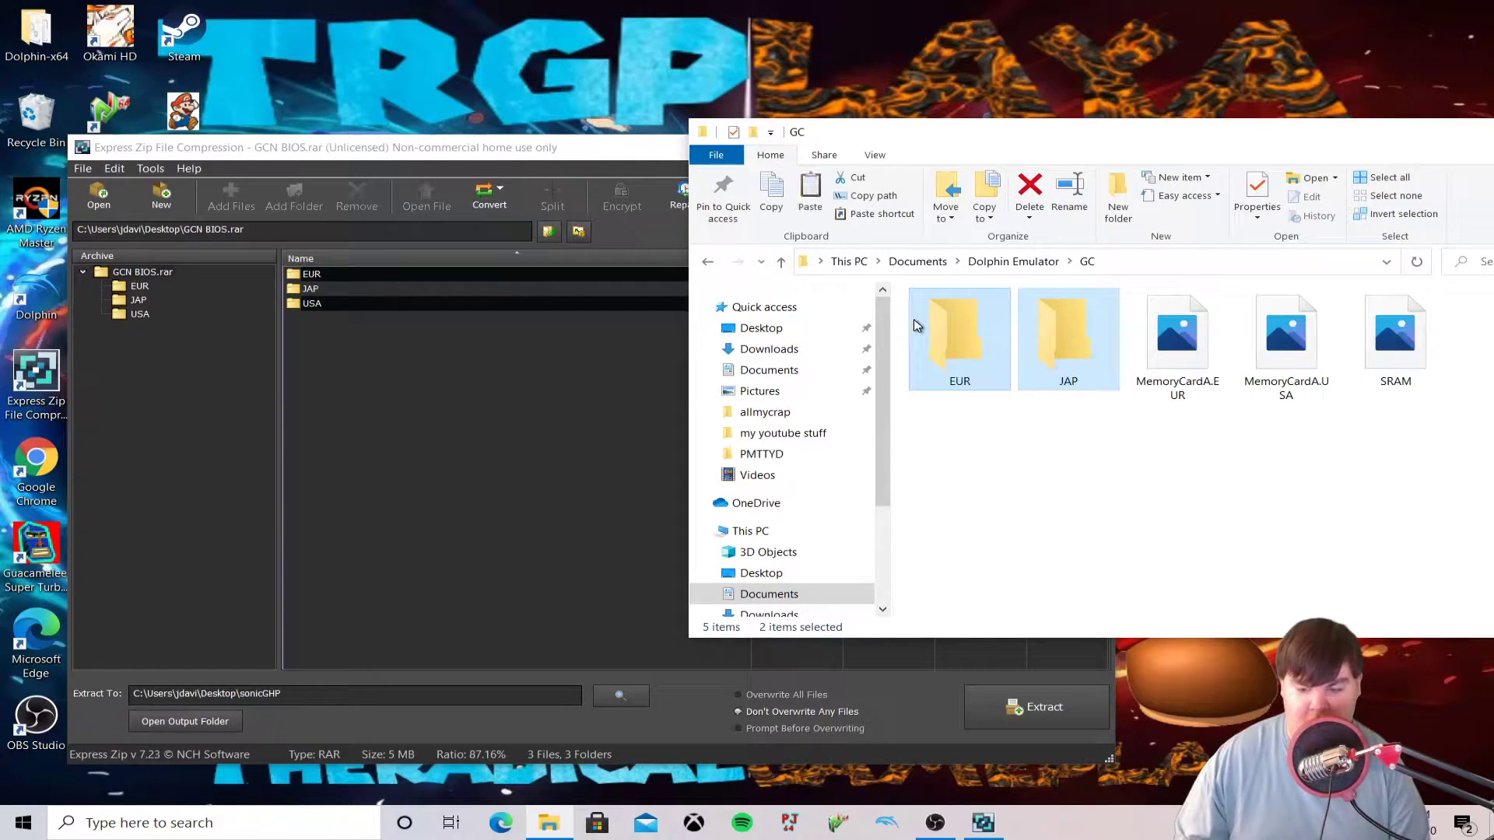
key("Delete")
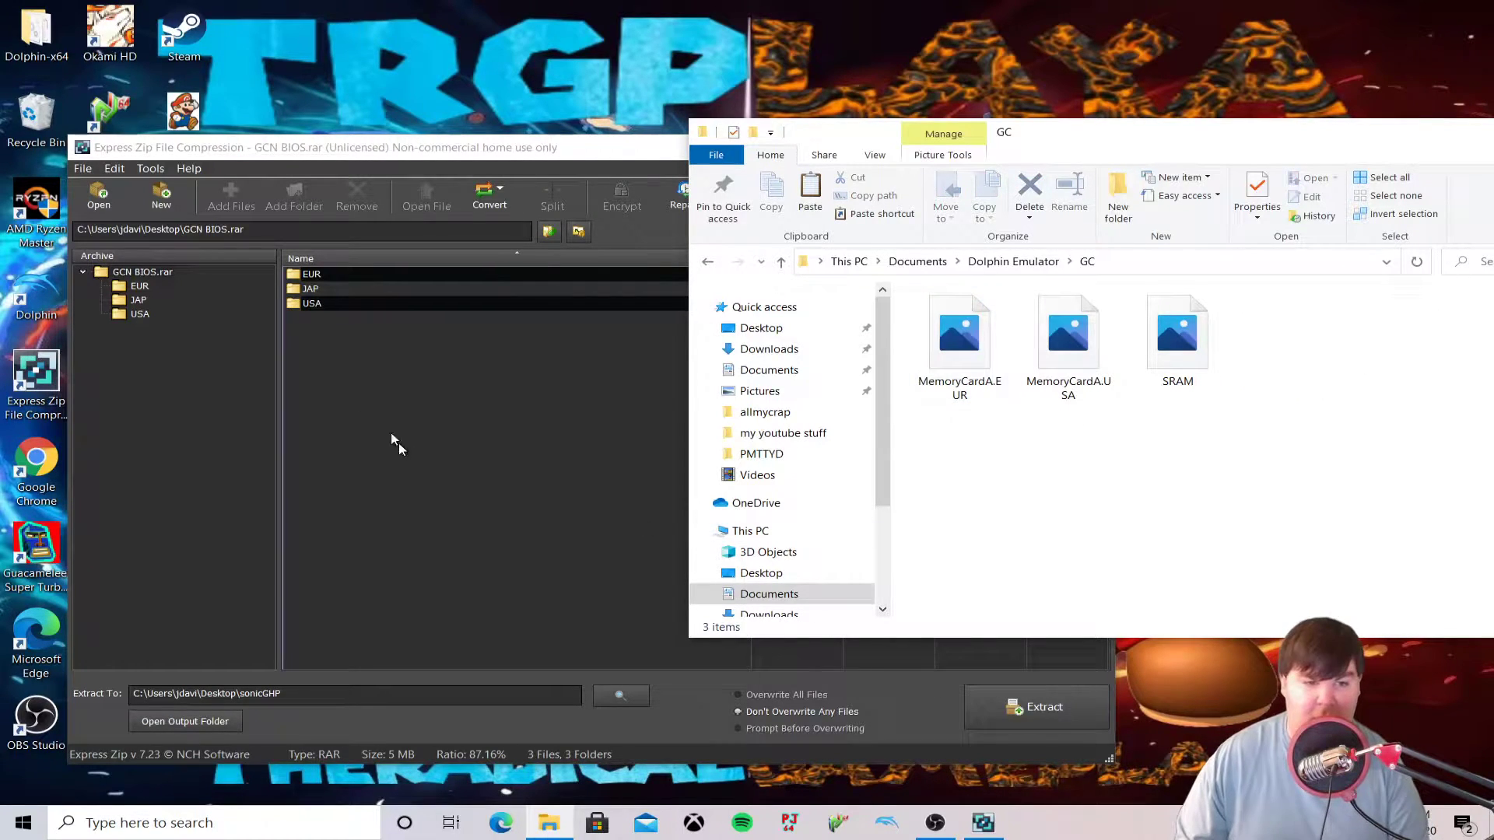
left_click(336, 385)
left_click_drag(333, 380, 330, 276)
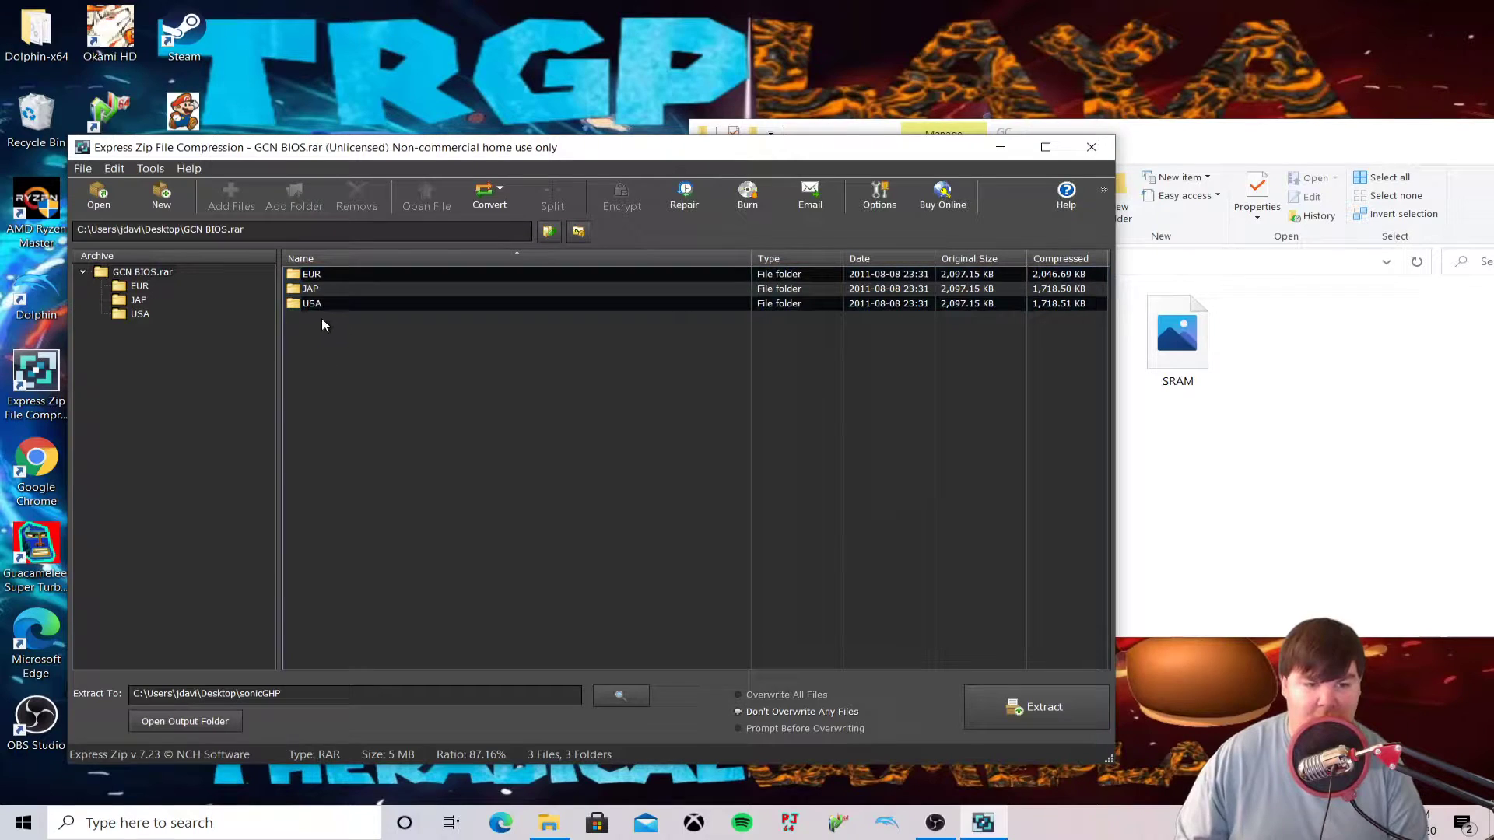
Step: Extract the EUR, JAP and USA folders to Desktop\gc files and open that output folder
left_click(1031, 706)
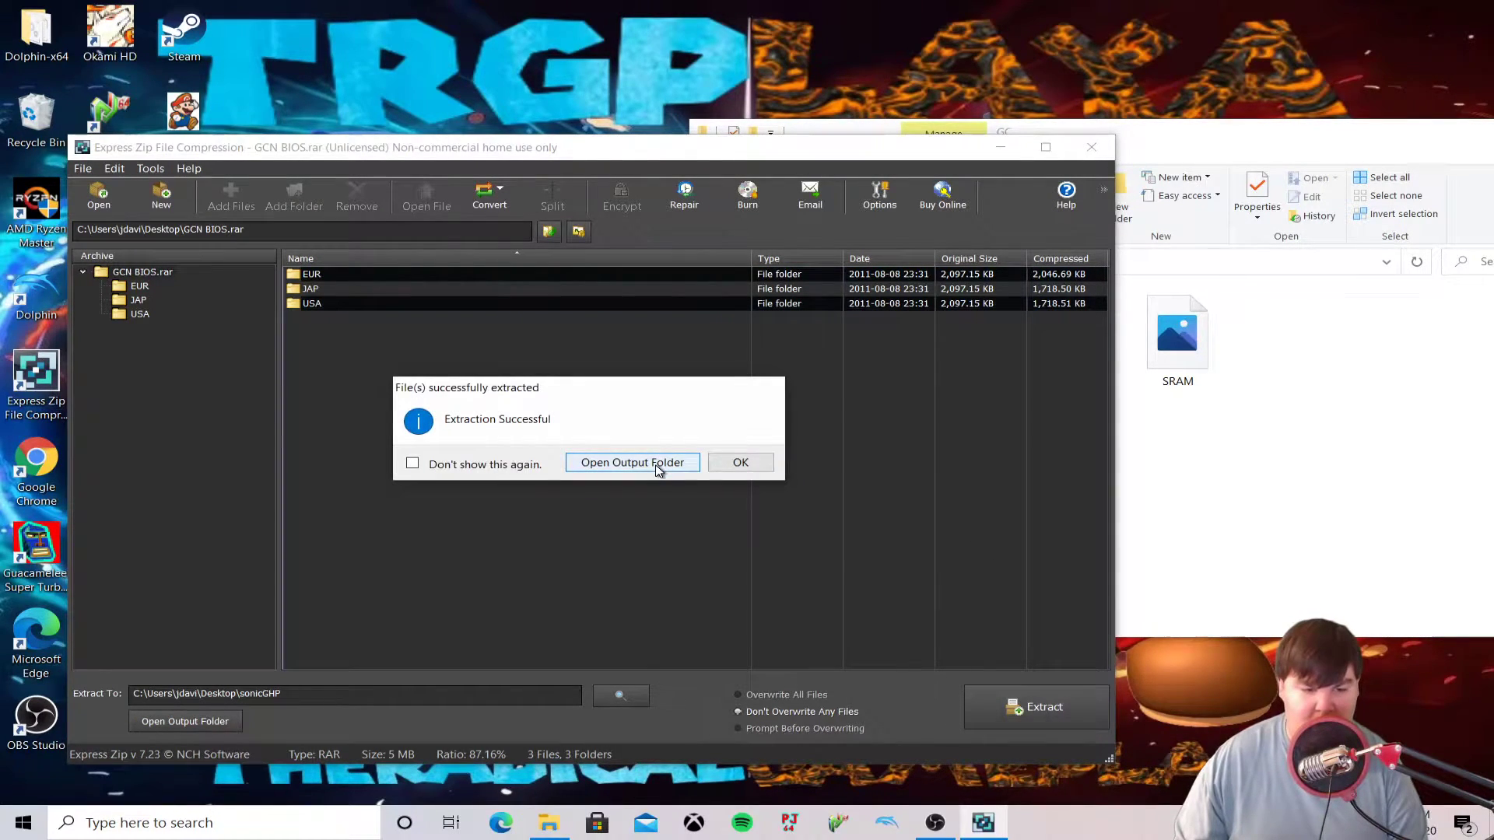
left_click(633, 462)
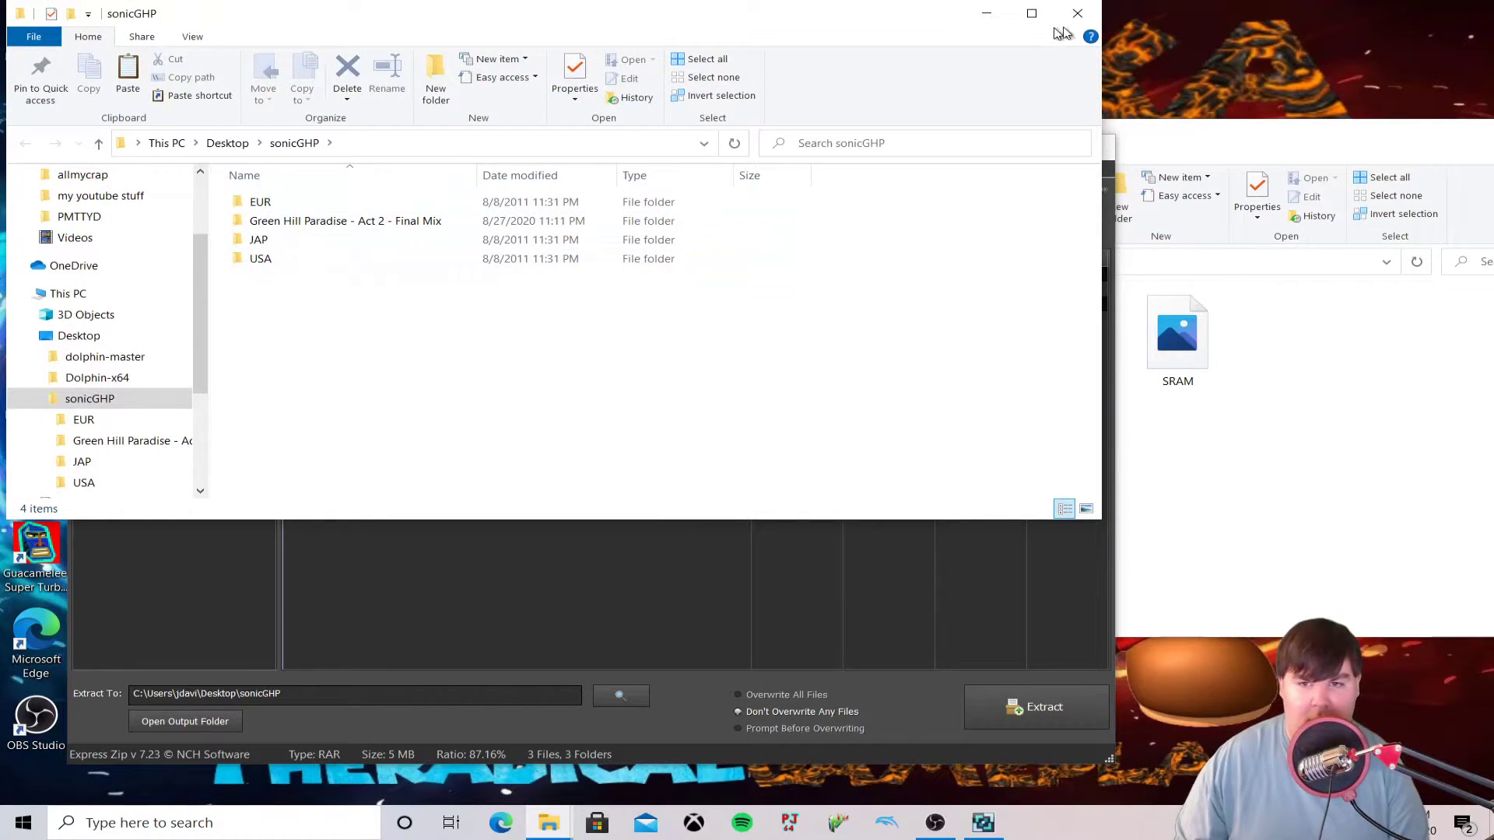
left_click(1078, 13)
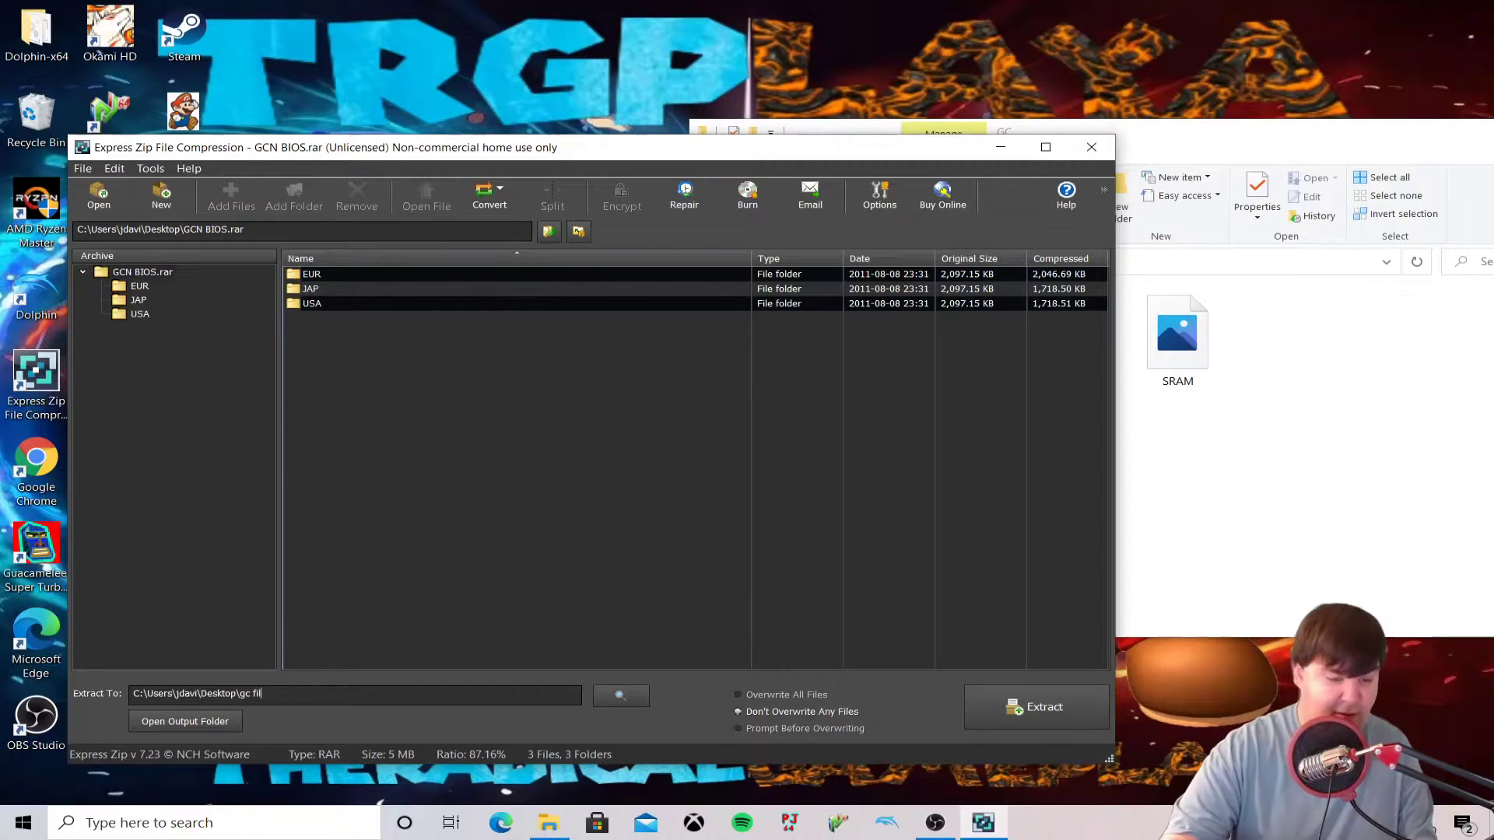
left_click(1015, 707)
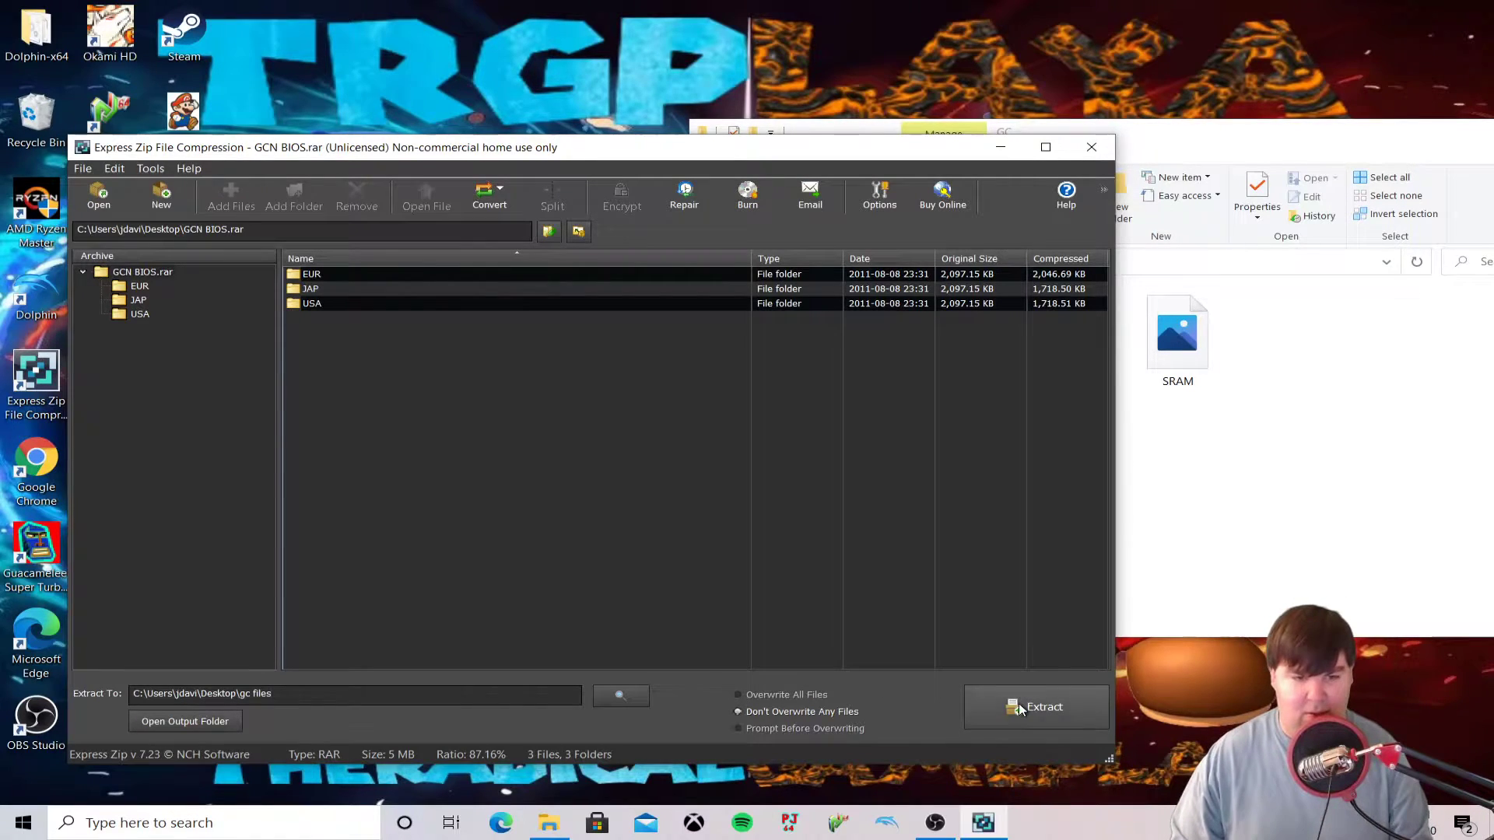
left_click(630, 464)
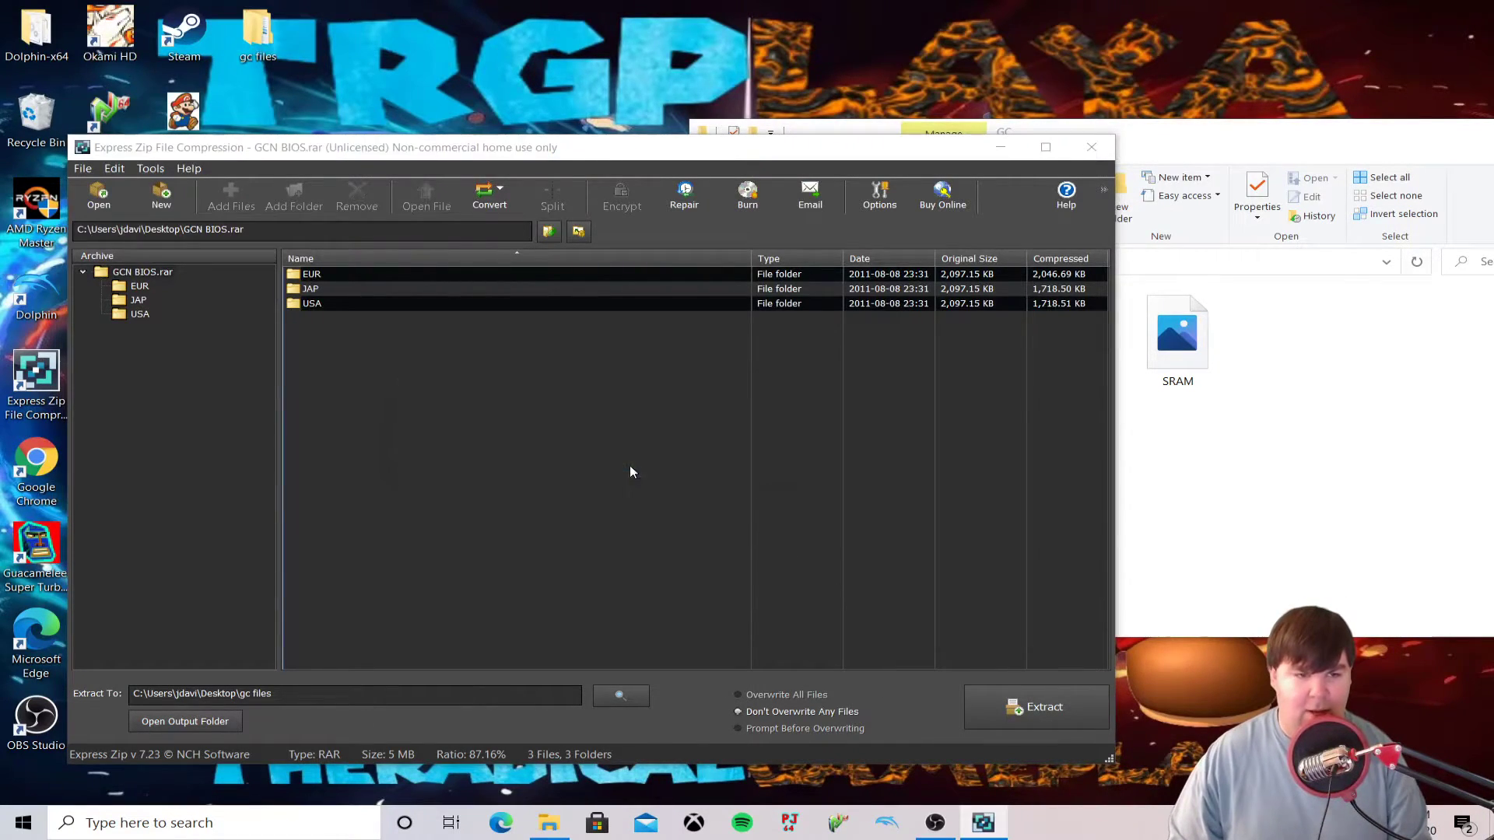
left_click(1102, 36)
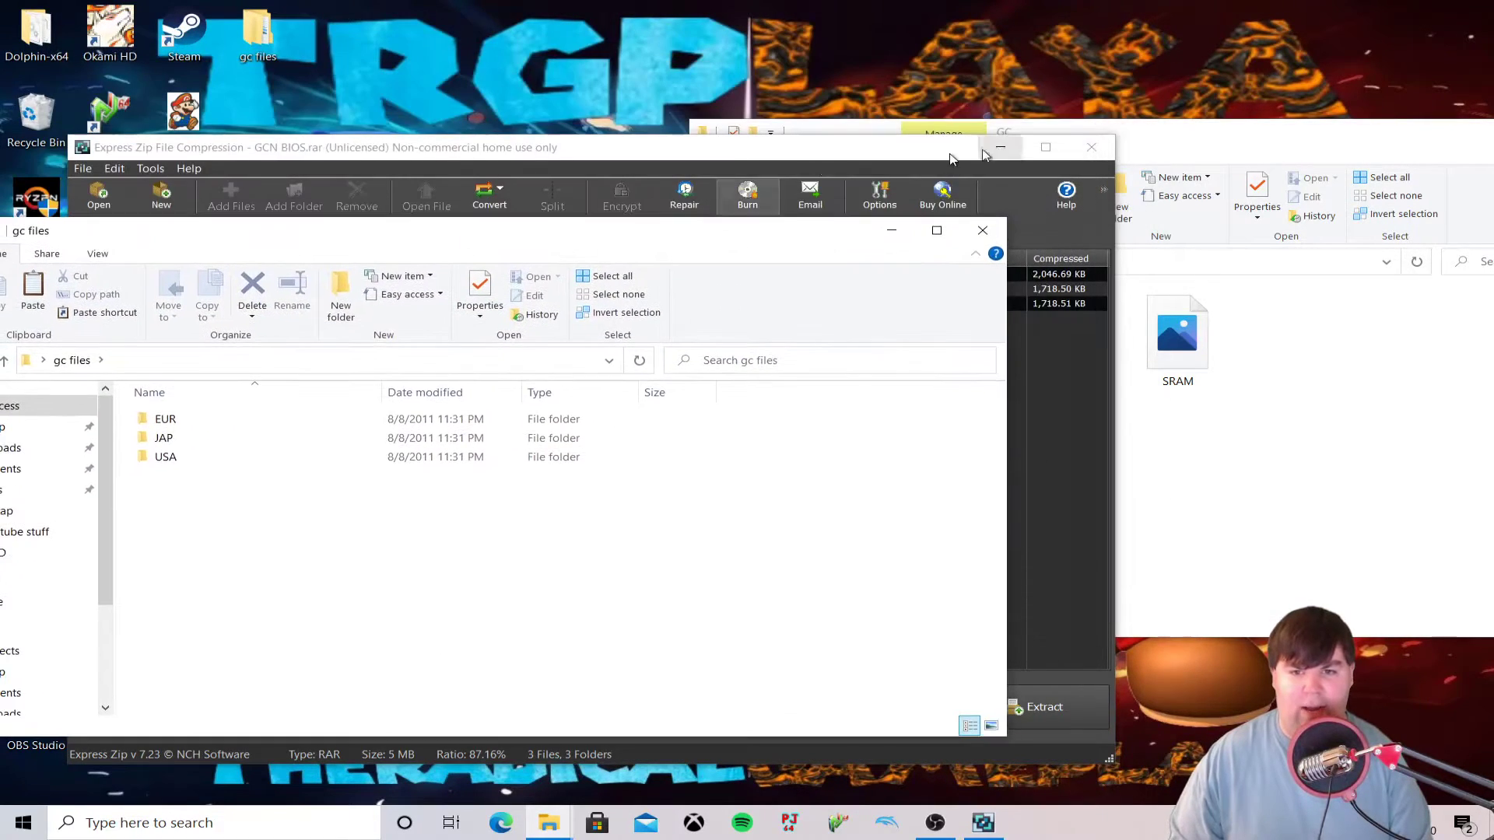
Step: Close Express Zip and open the USA folder inside gc files
left_click(1091, 147)
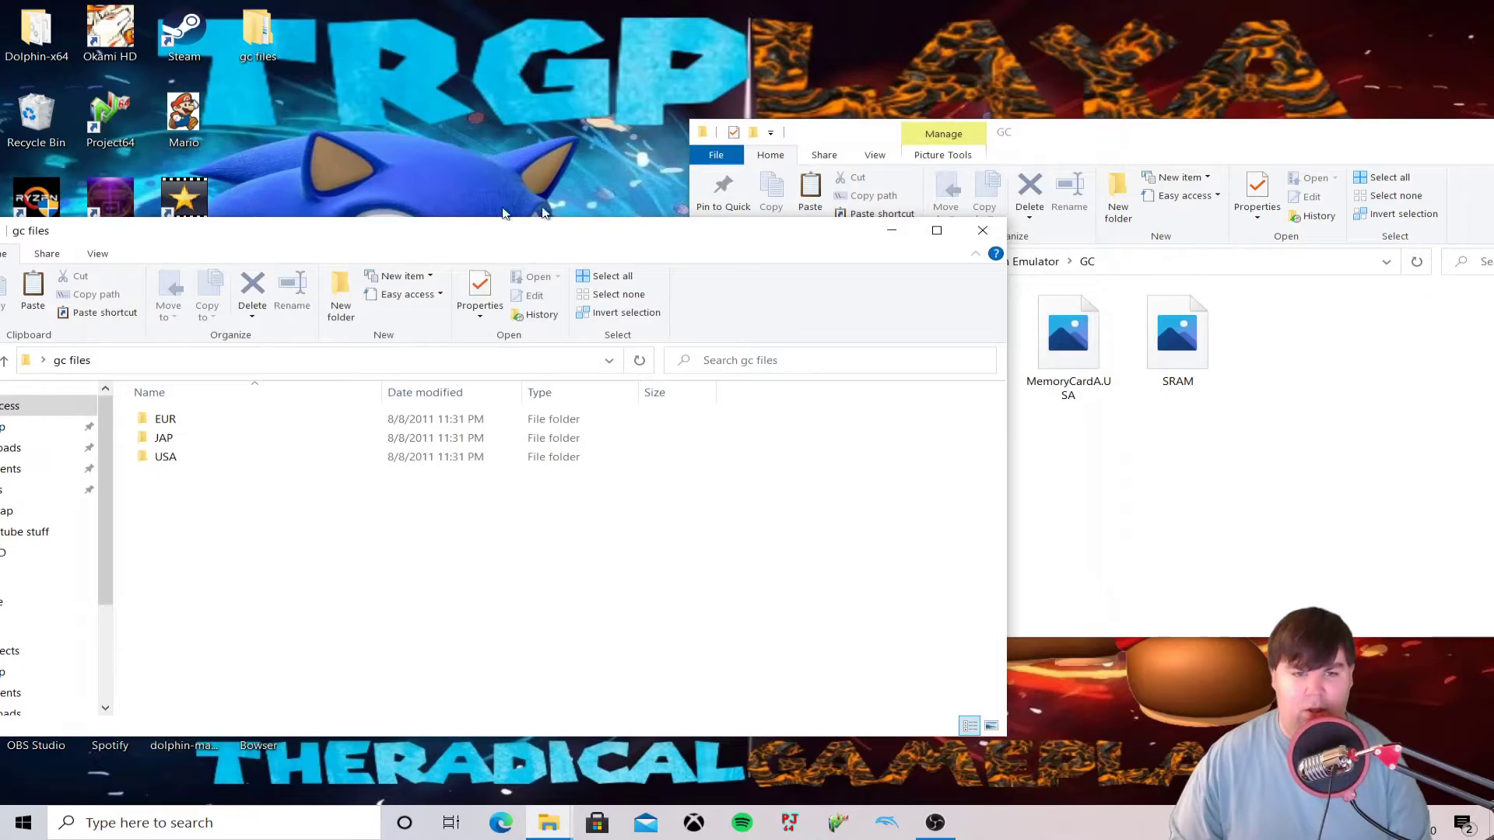
left_click_drag(448, 232, 560, 239)
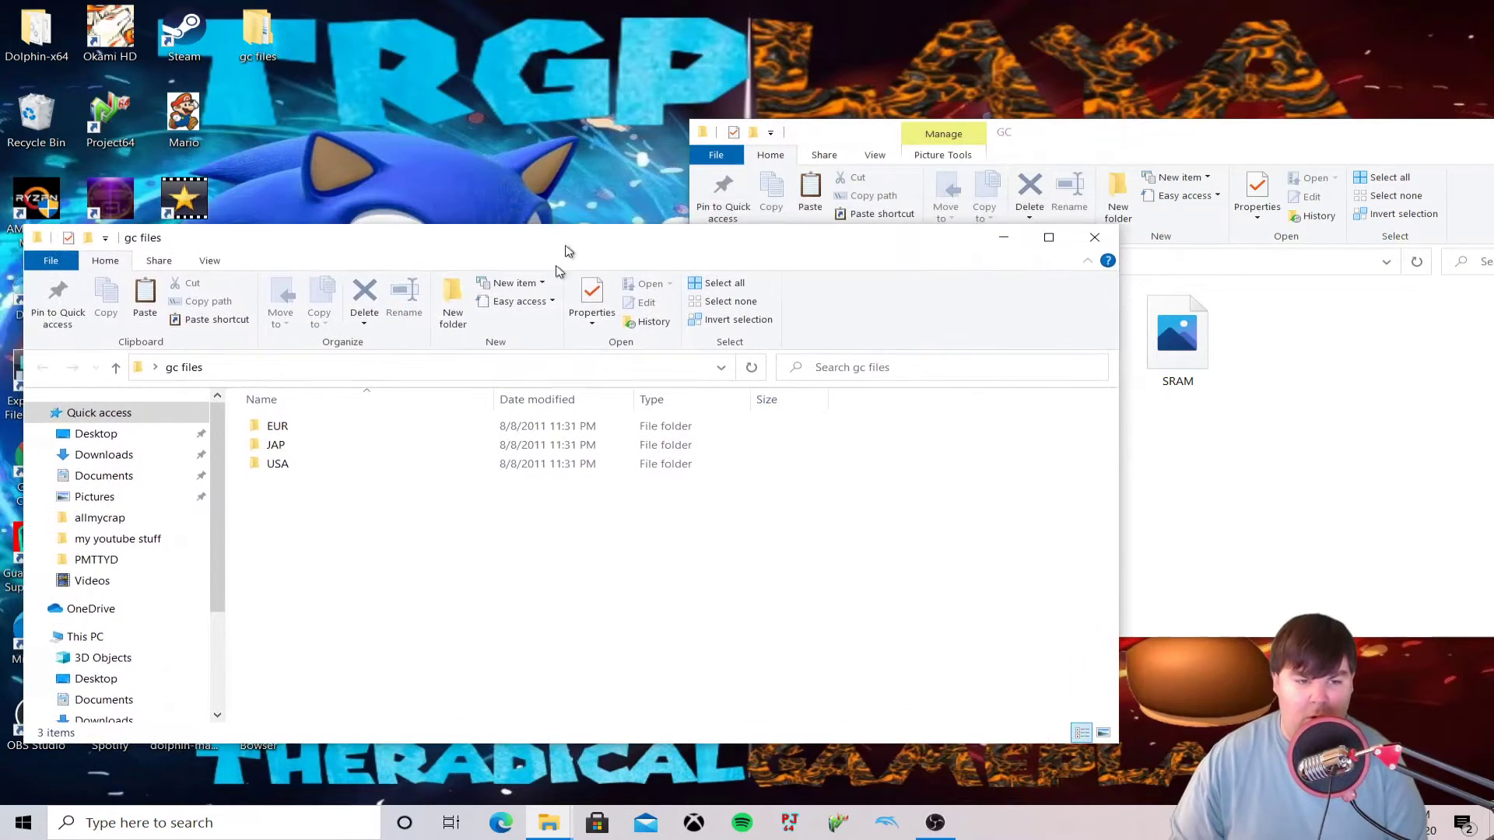
double_click(279, 463)
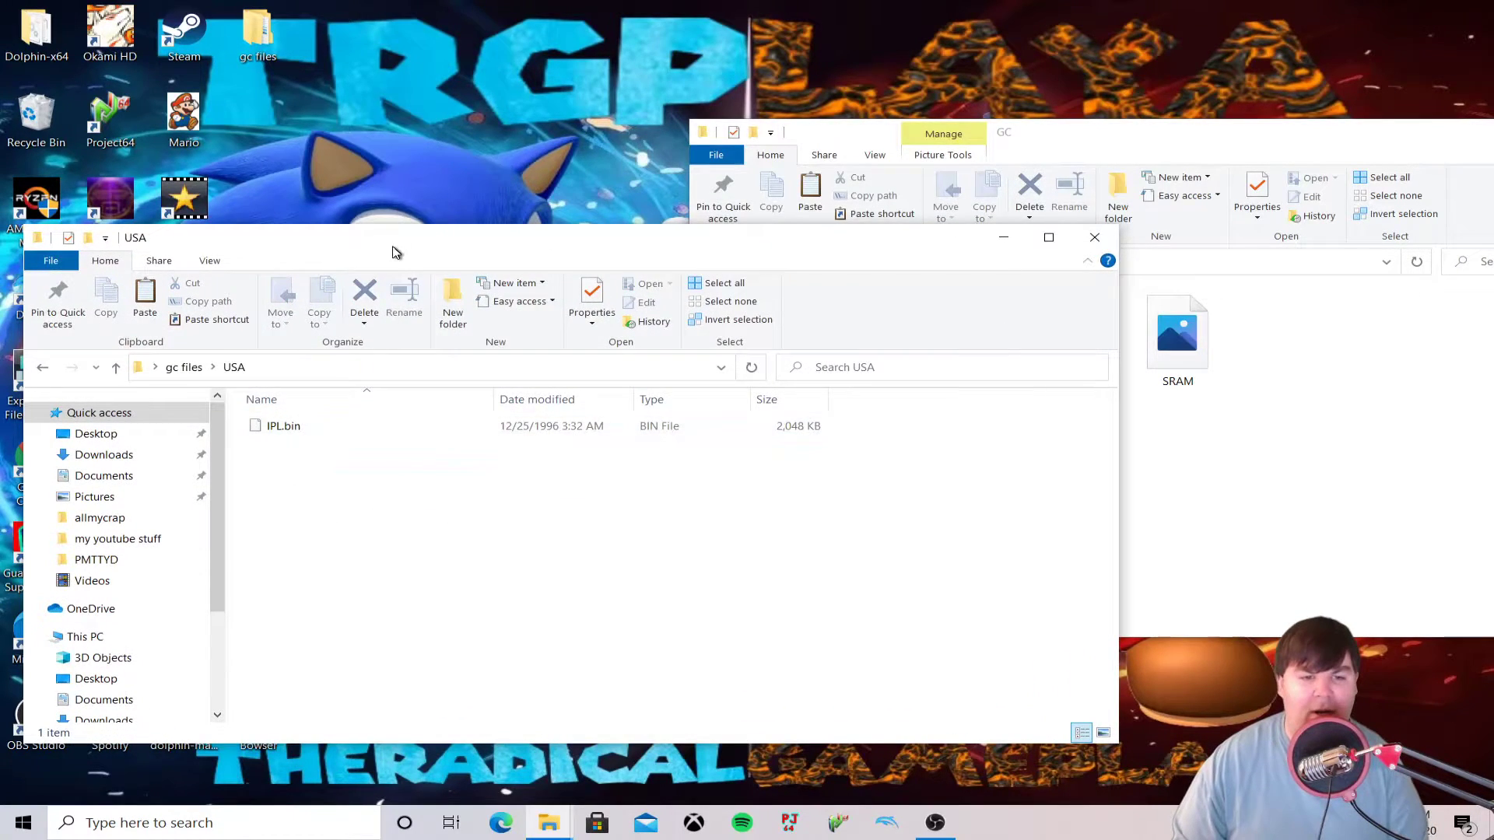
left_click_drag(394, 244, 531, 100)
left_click(182, 227)
Step: Confirm USA, JAP and EUR each hold a 2,048 KB IPL.bin, ending back in gc files
left_click_drag(459, 395, 461, 325)
double_click(438, 321)
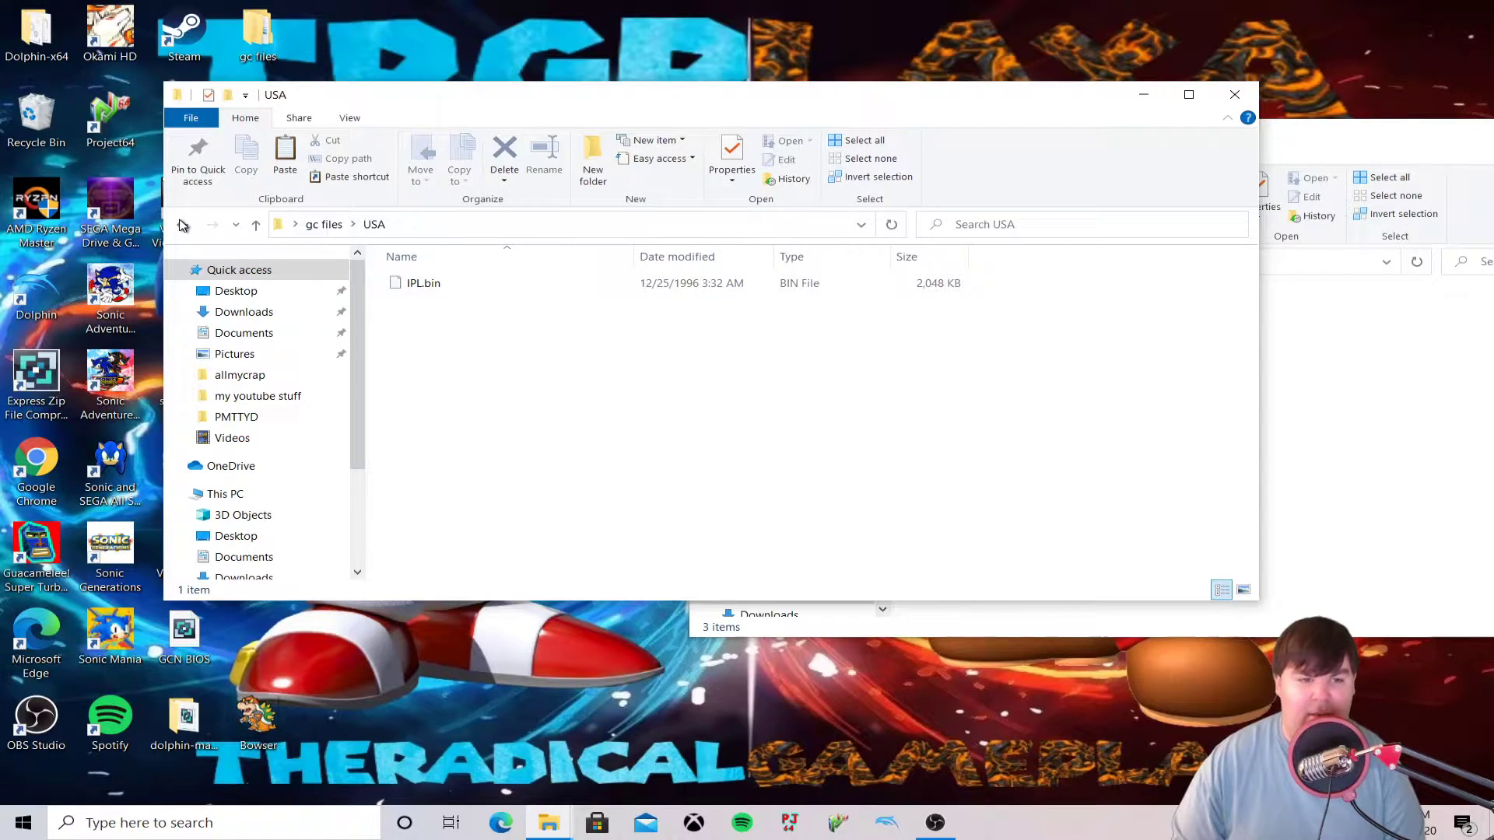
left_click(182, 225)
double_click(448, 304)
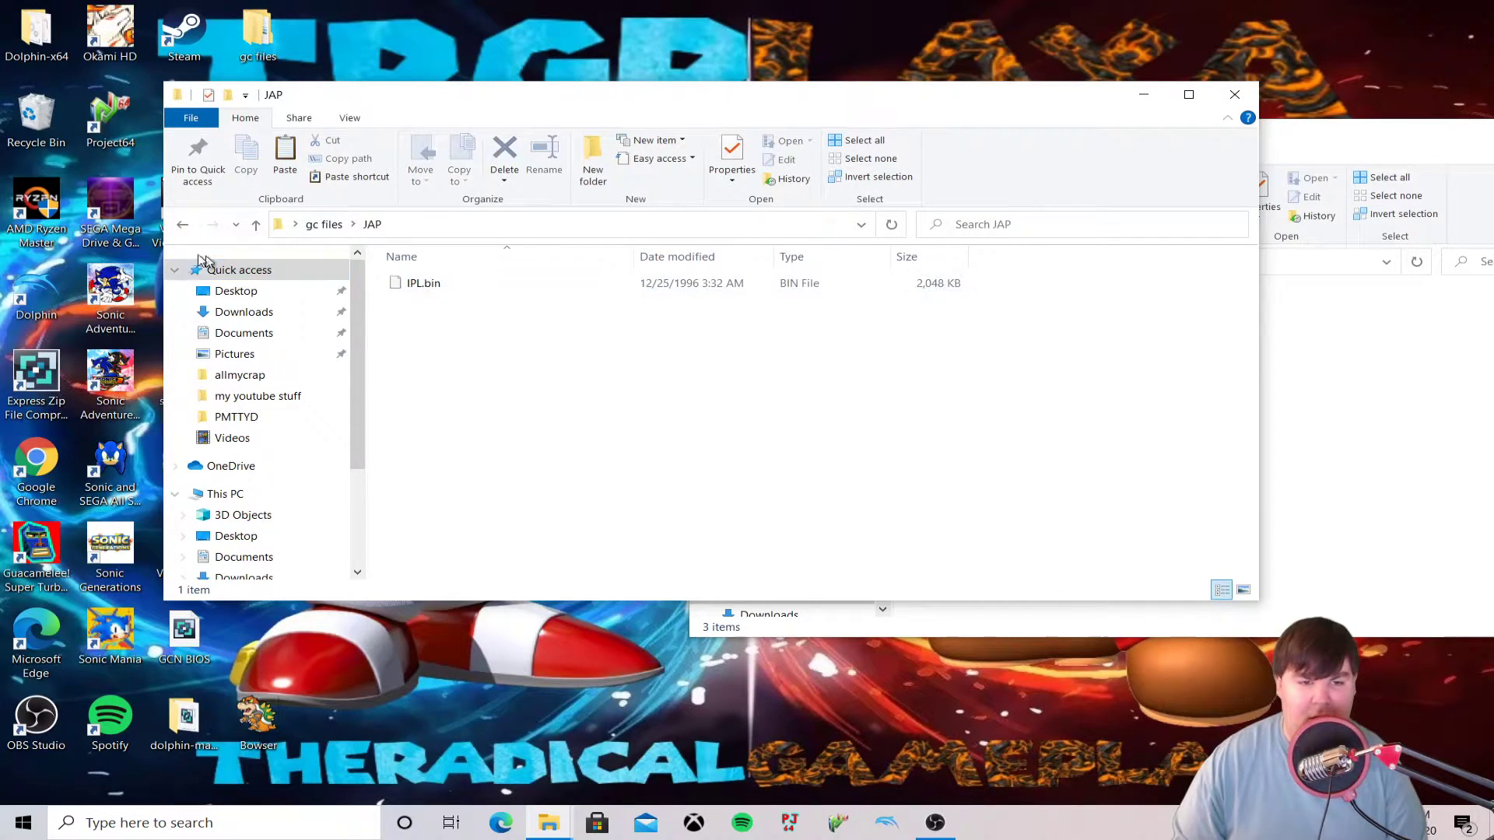
left_click(193, 225)
double_click(424, 284)
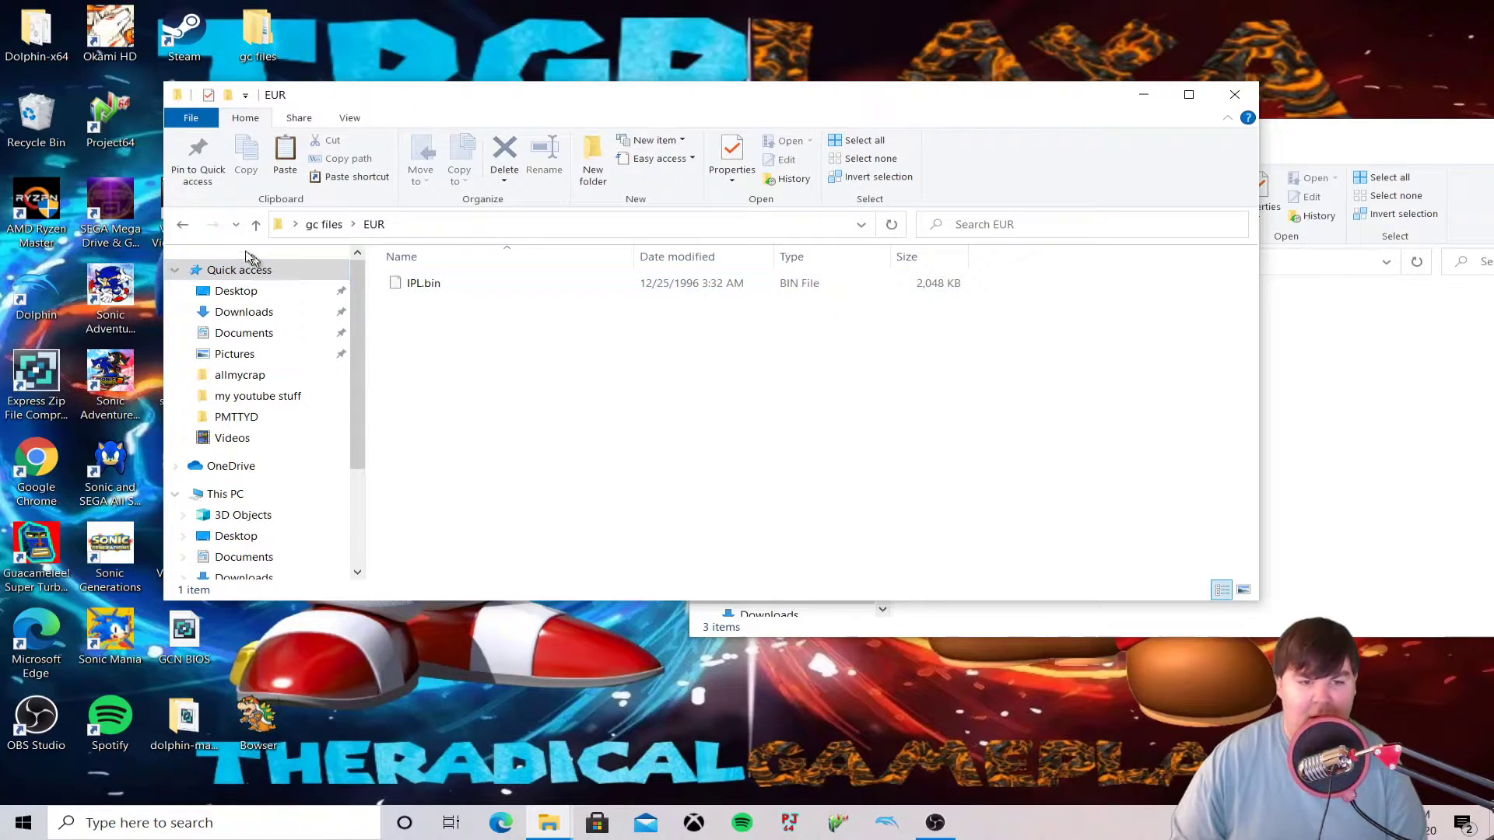
left_click(187, 226)
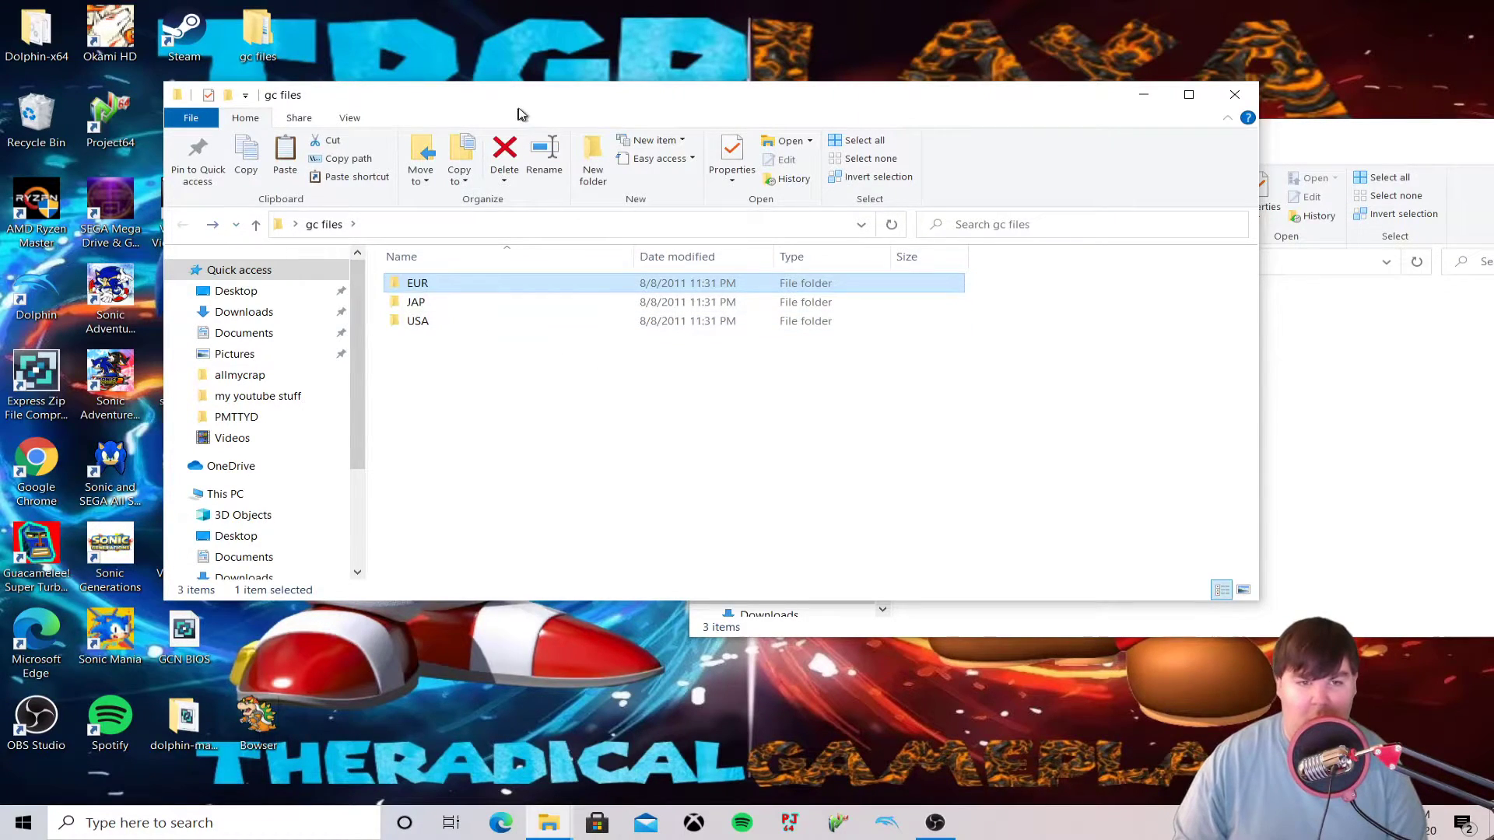
left_click_drag(519, 101, 327, 210)
Step: Move EUR, JAP and USA from gc files into Dolphin's GC folder and close both windows
left_click_drag(260, 466, 1101, 465)
left_click_drag(1152, 146, 770, 192)
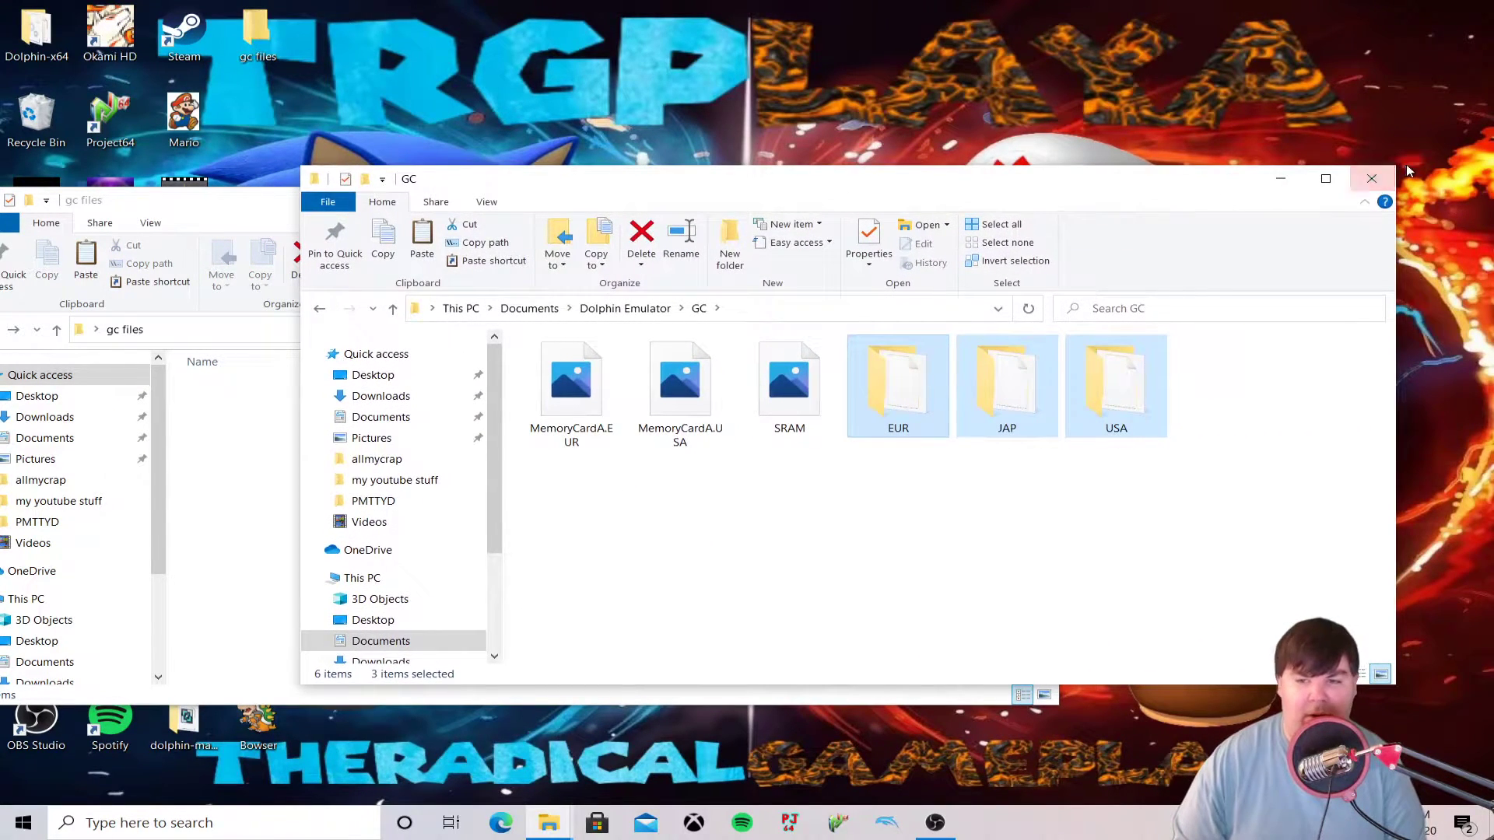
left_click(1372, 180)
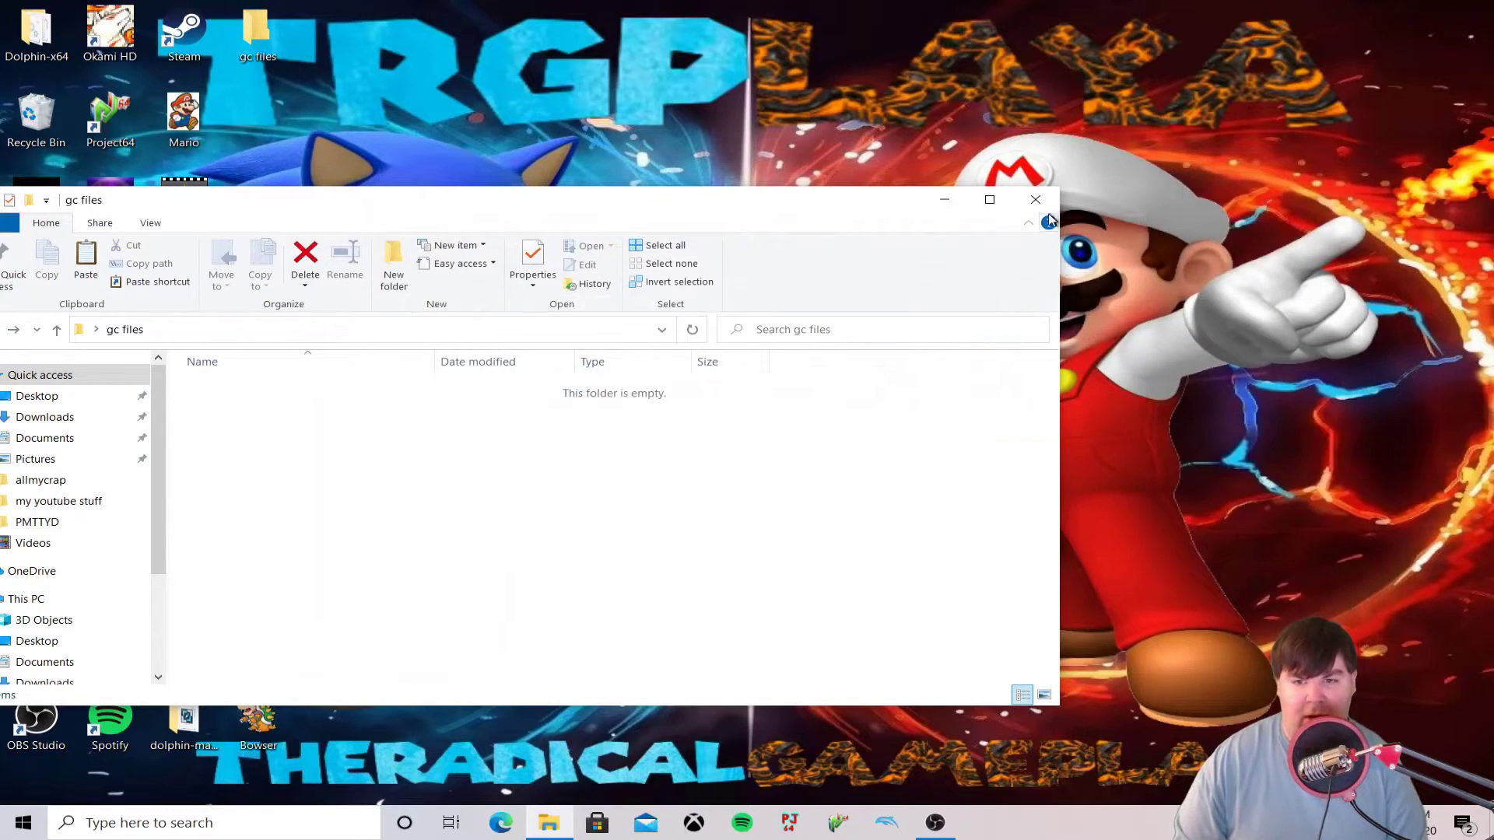
left_click(1041, 200)
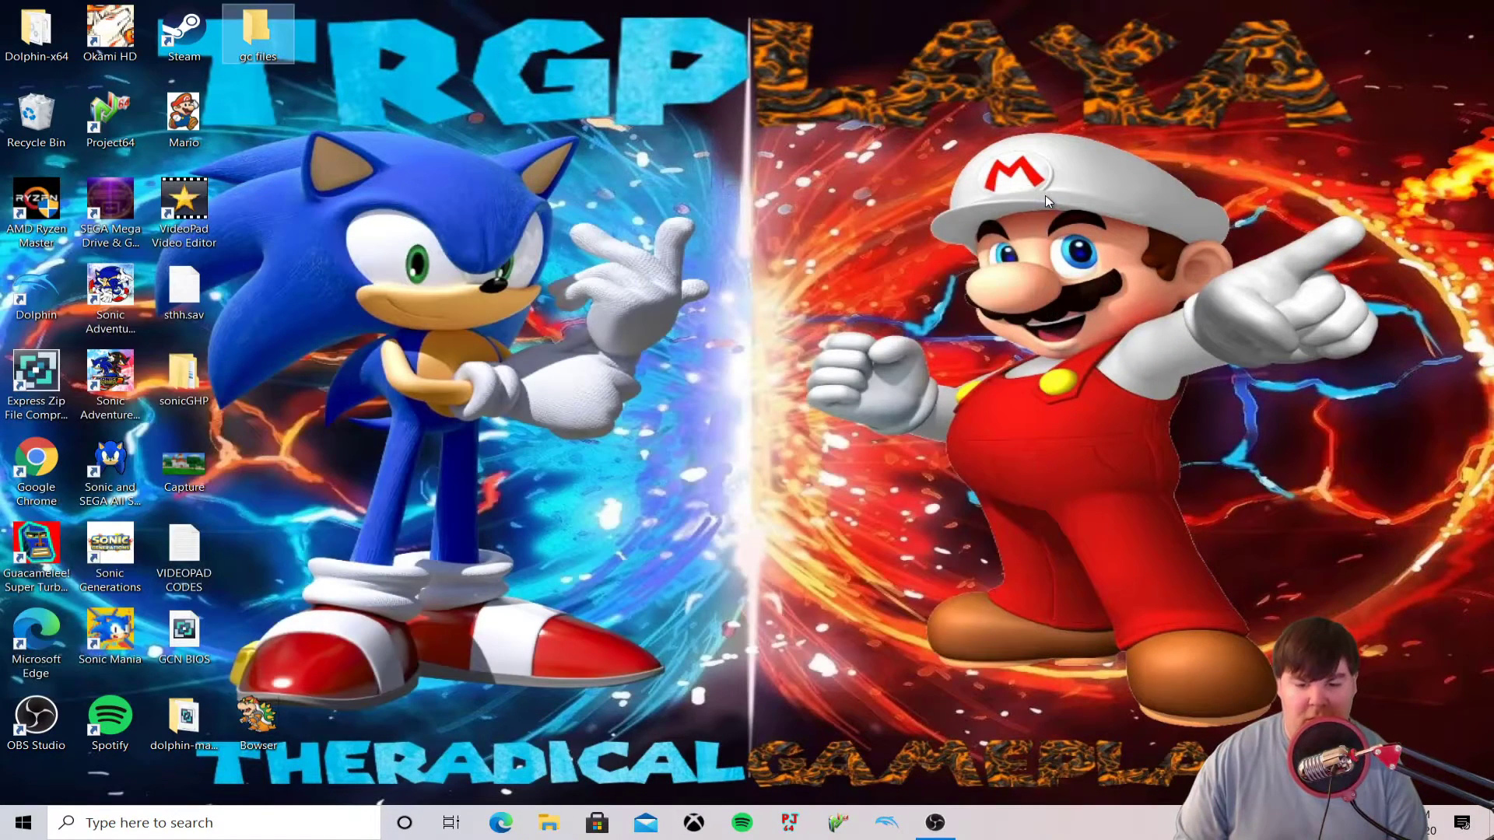
Step: Bring up the Dolphin 5.0 game list and open its Configuration dialog
left_click(898, 827)
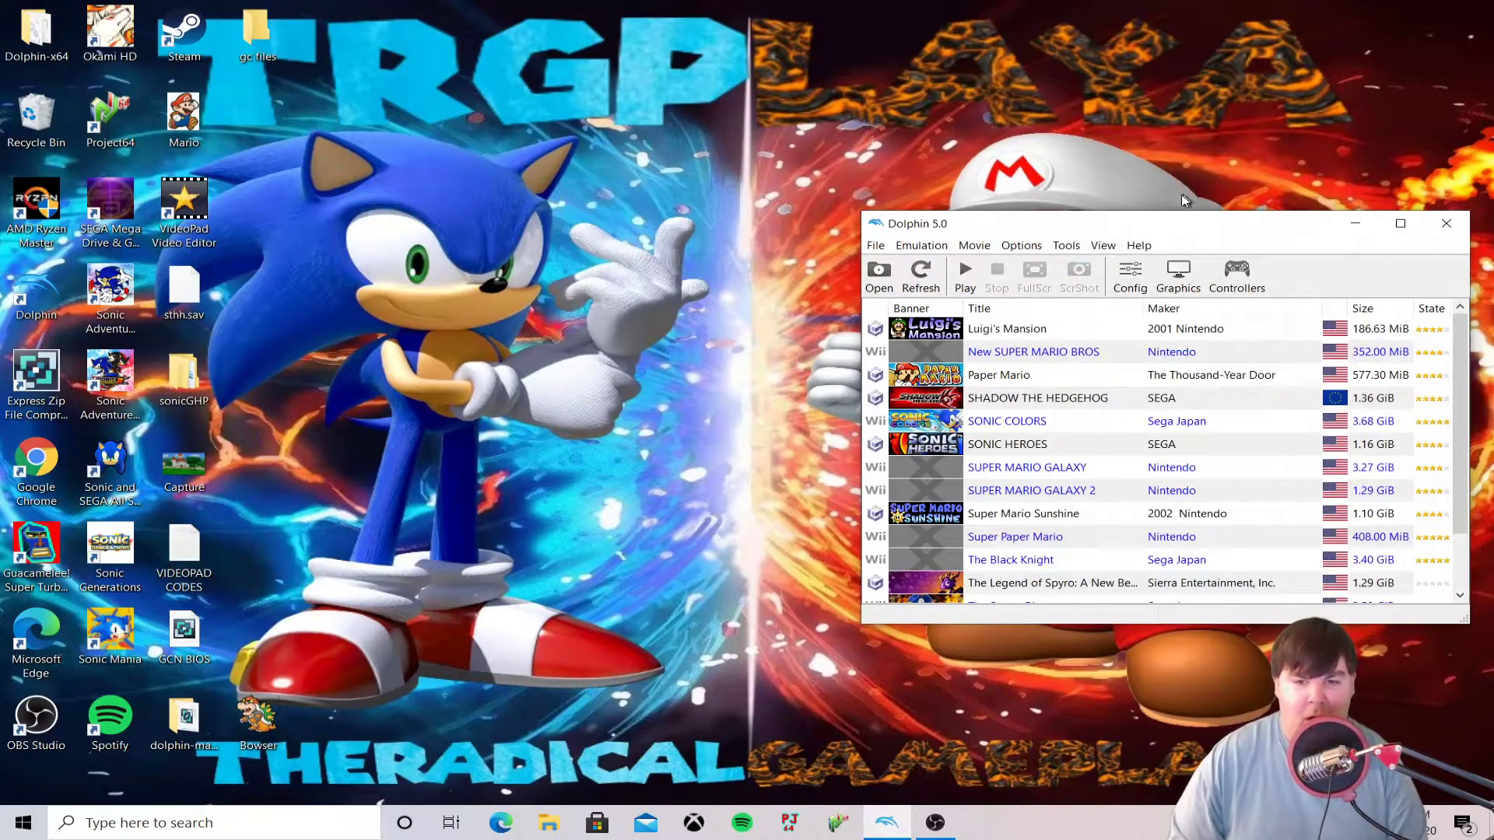
left_click_drag(1156, 226, 633, 231)
scroll(649, 378, "down", 1)
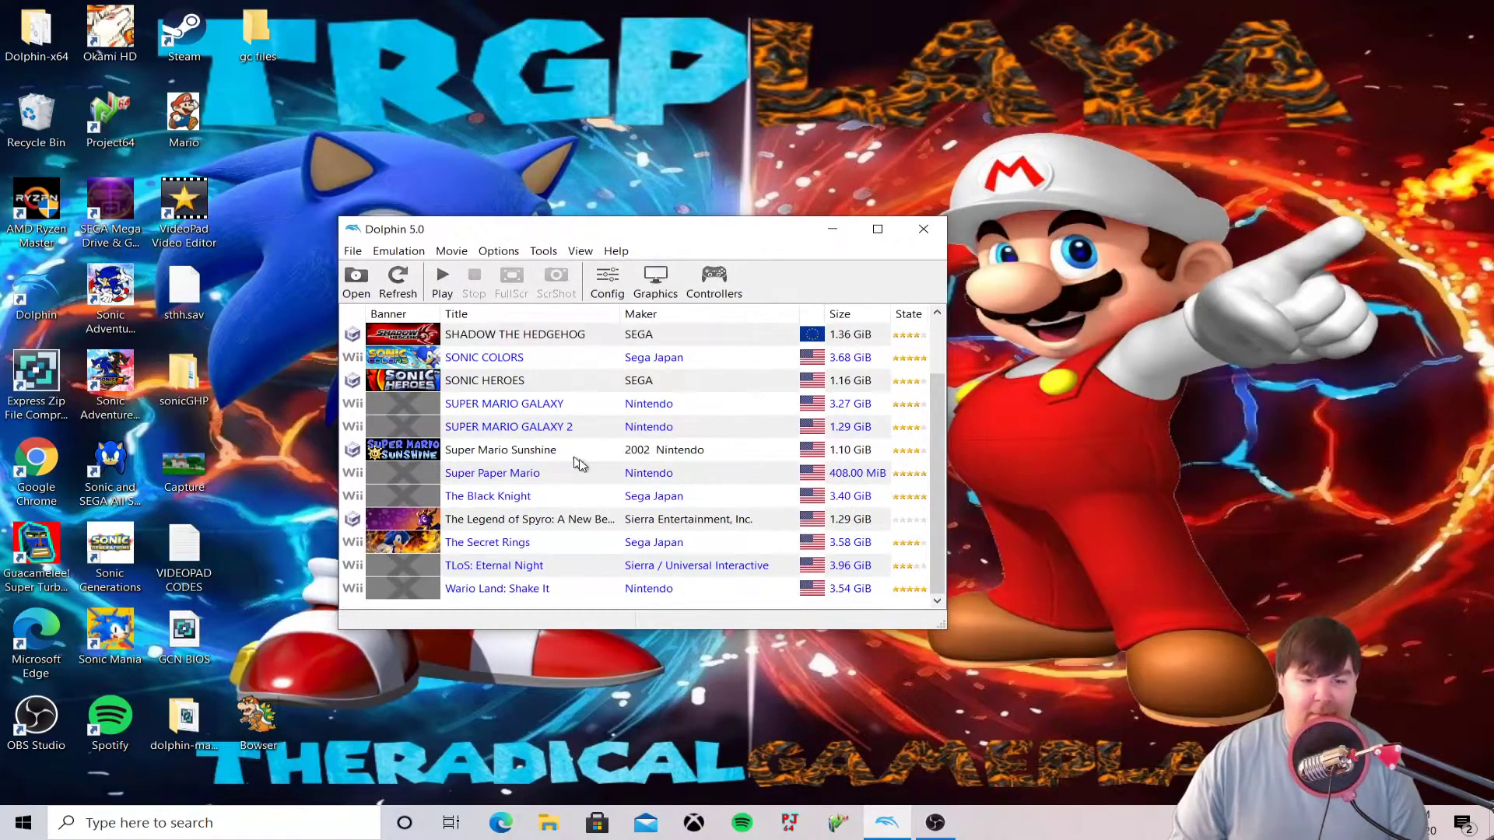
scroll(579, 463, "up", 1)
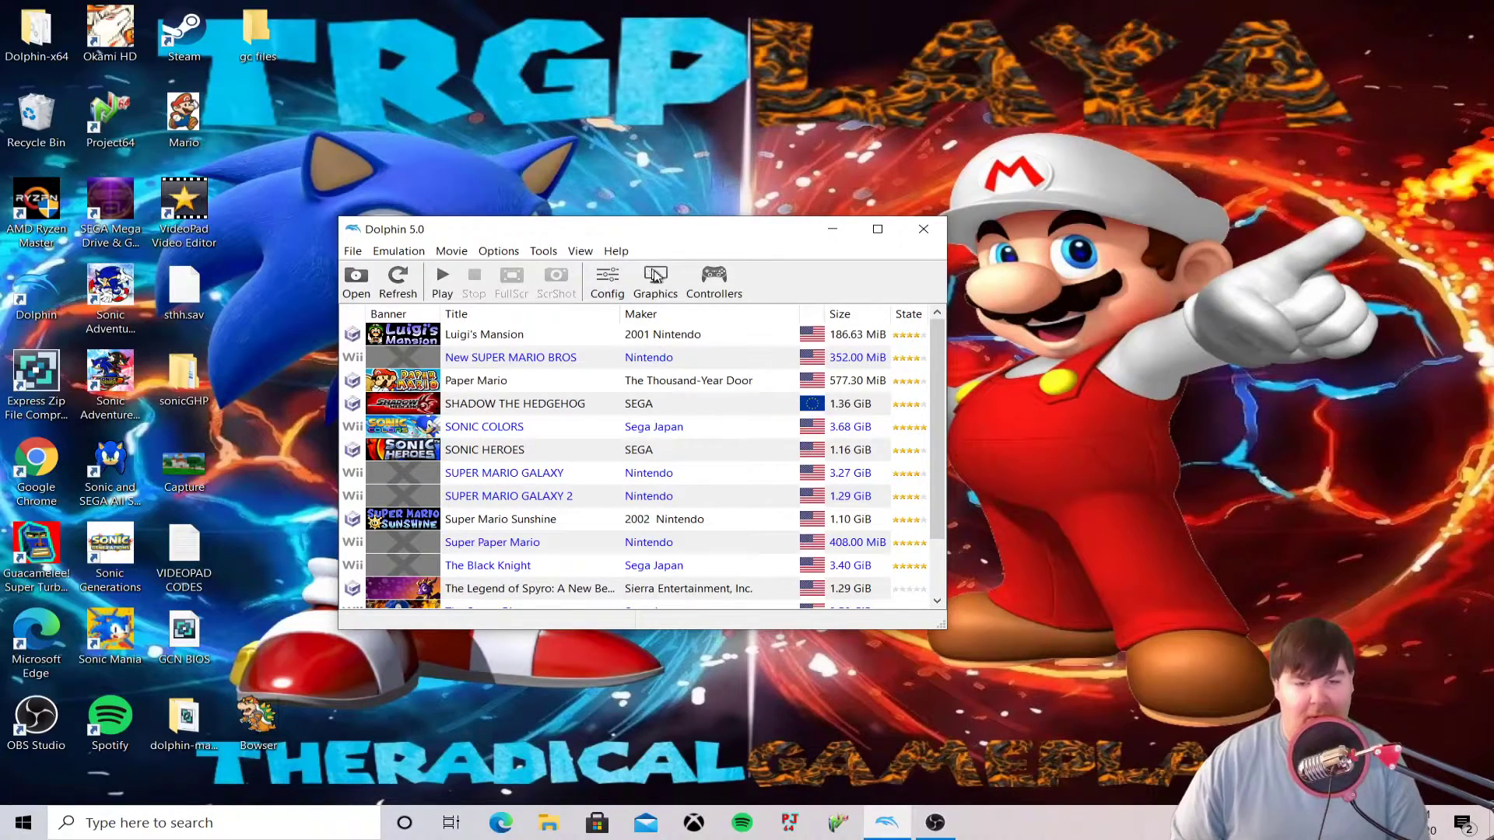
left_click(606, 285)
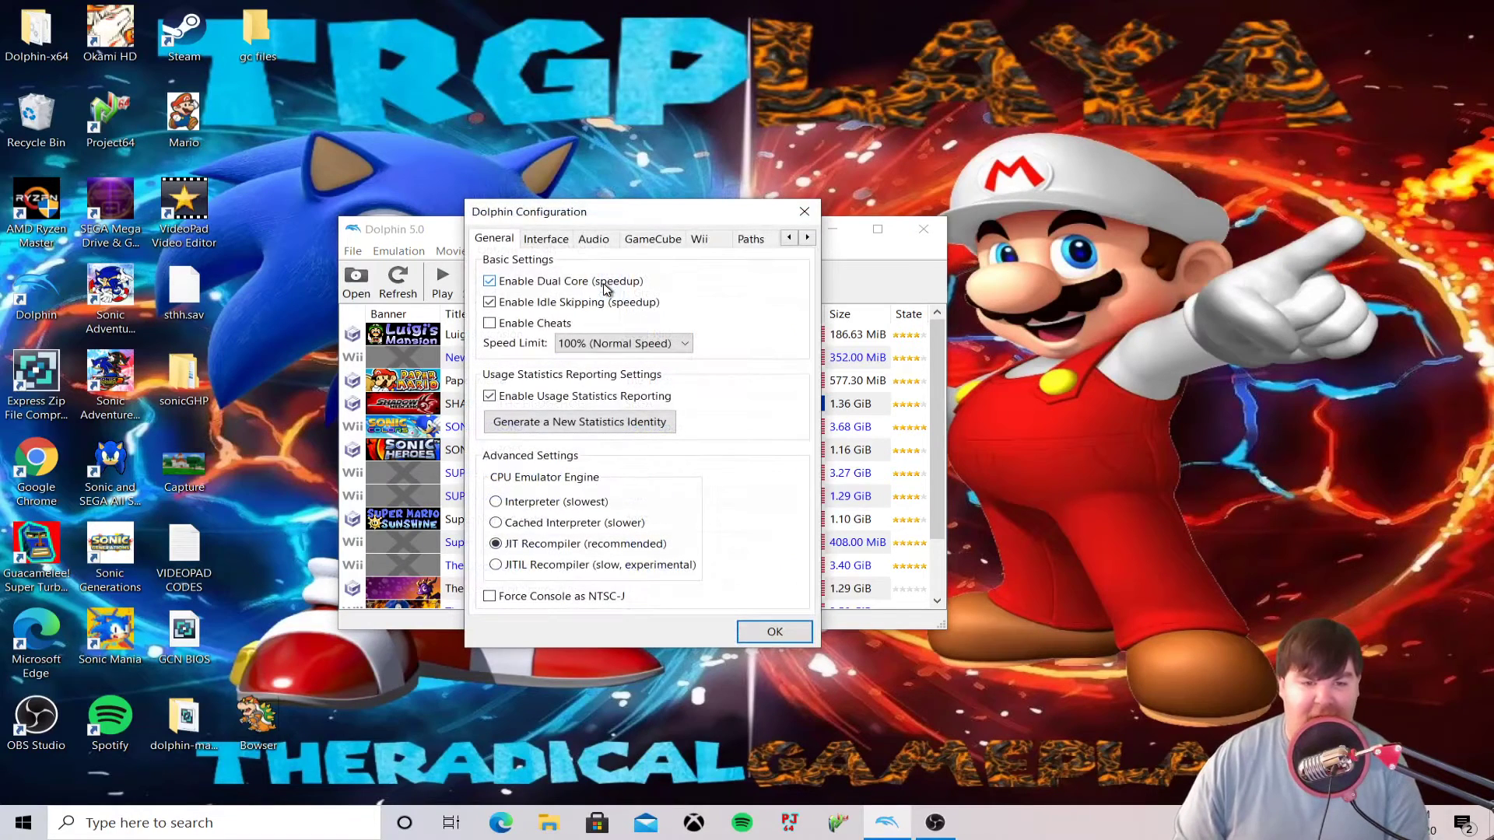
Step: Review the Interface, Audio and GameCube tabs (Skip BIOS off, Slot A Memory Card), then close Configuration
left_click(550, 239)
left_click(595, 240)
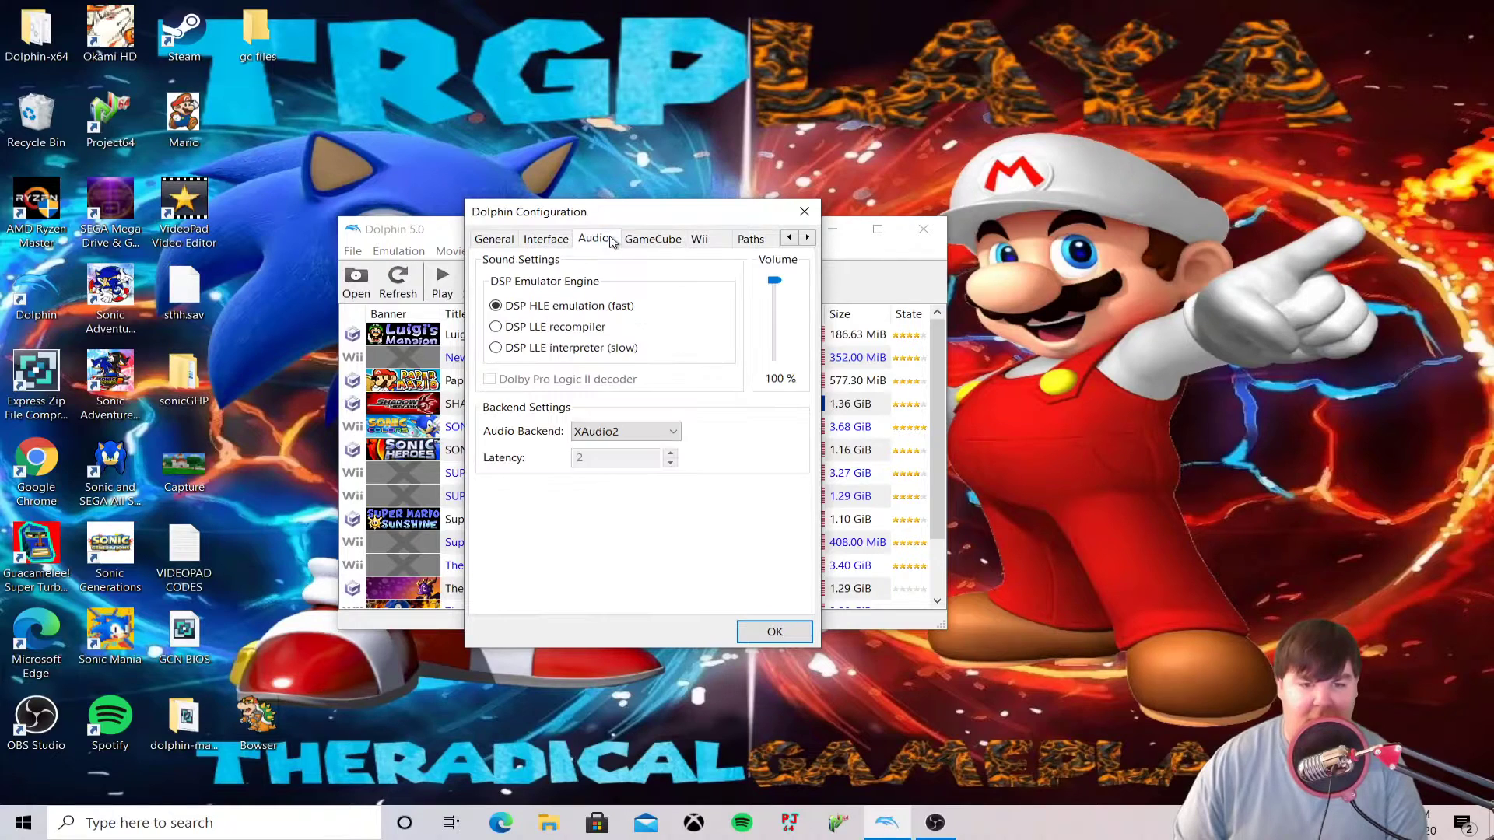
left_click(655, 241)
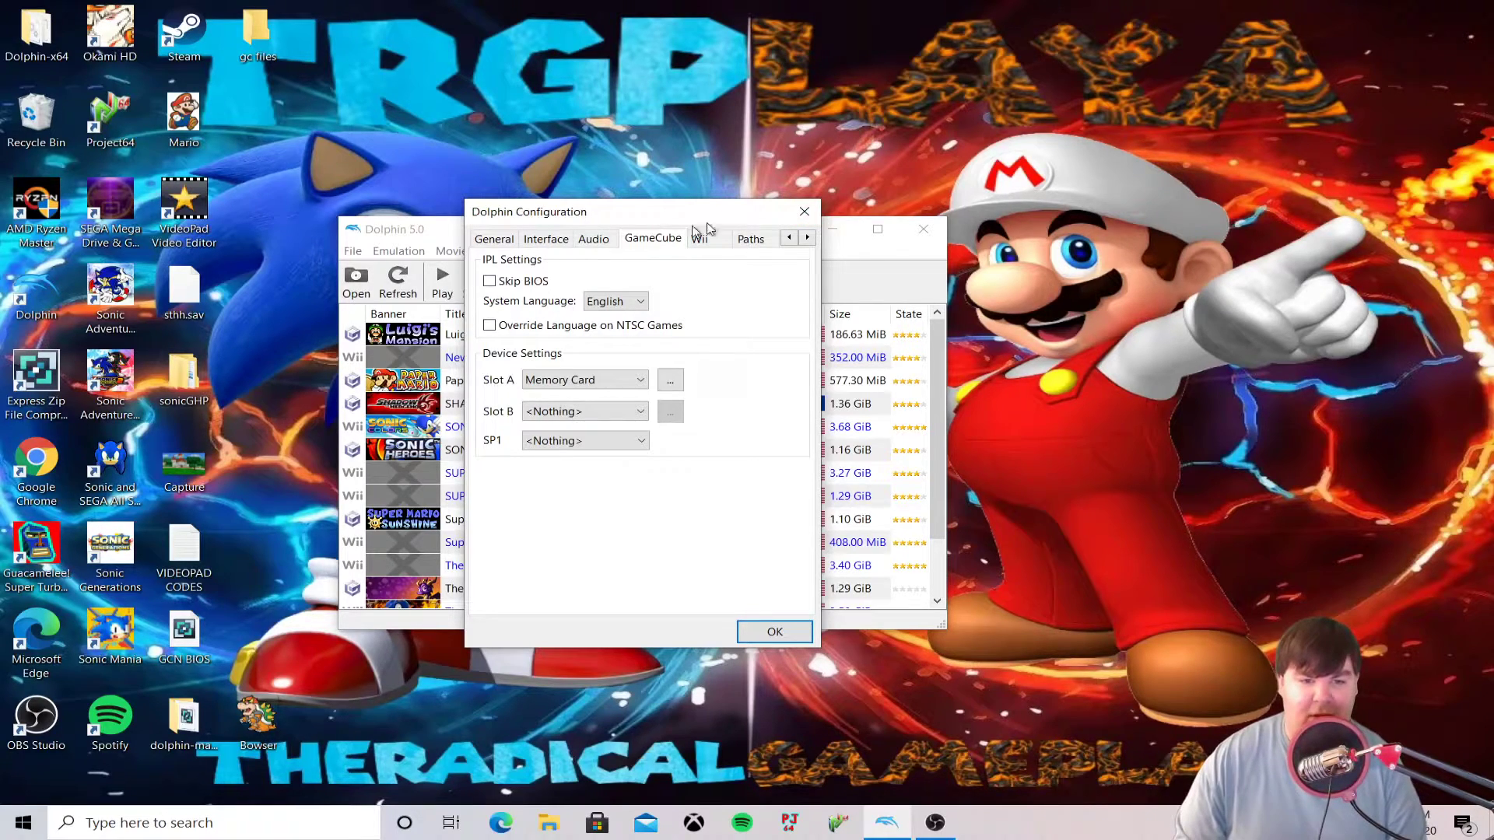
left_click(806, 213)
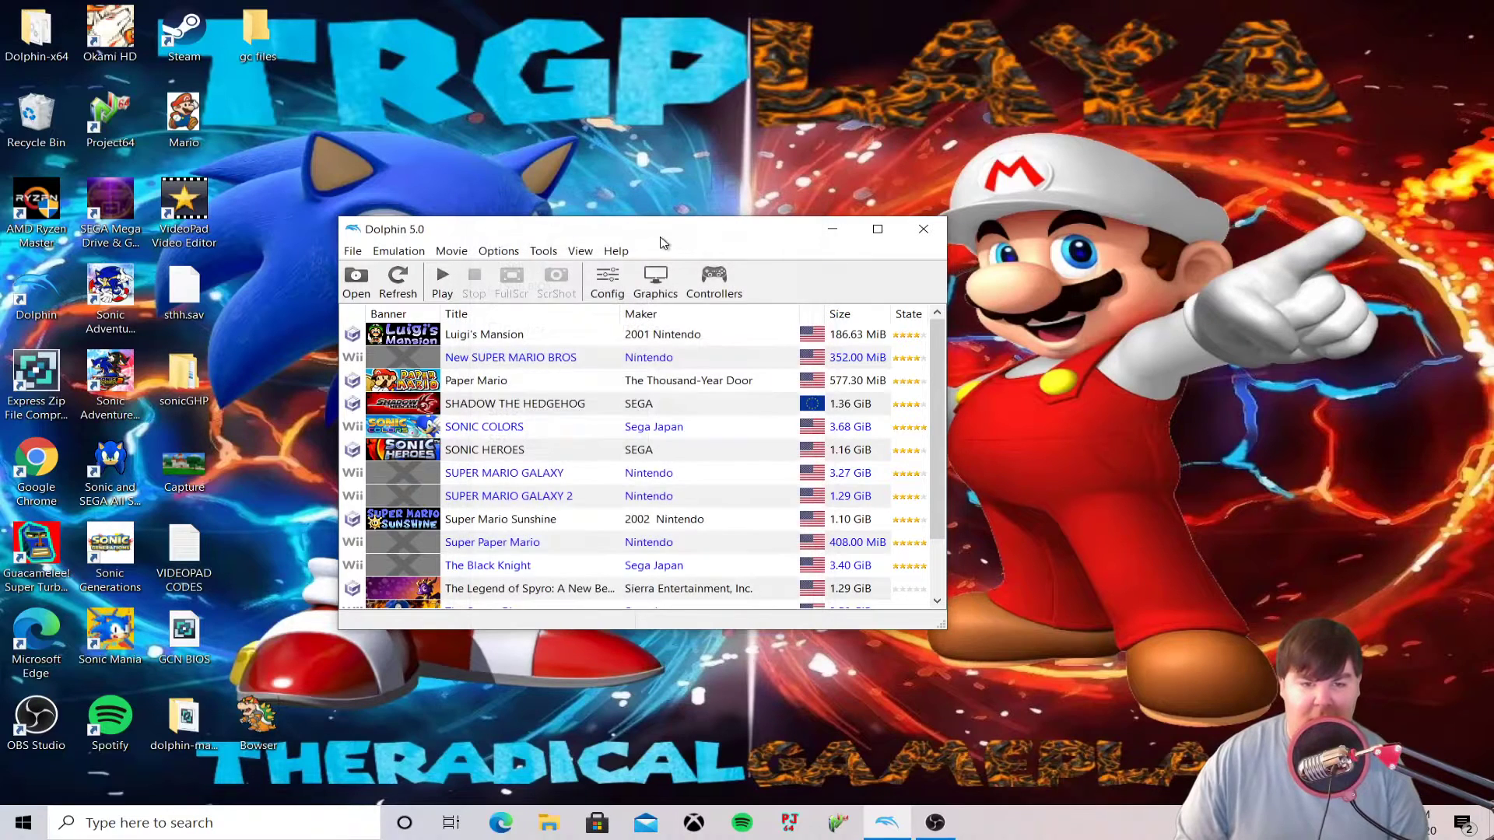
Step: On the Graphics Hacks tab, leave XFB Disable unchecked so Virtual XFB is used, then close
left_click(652, 282)
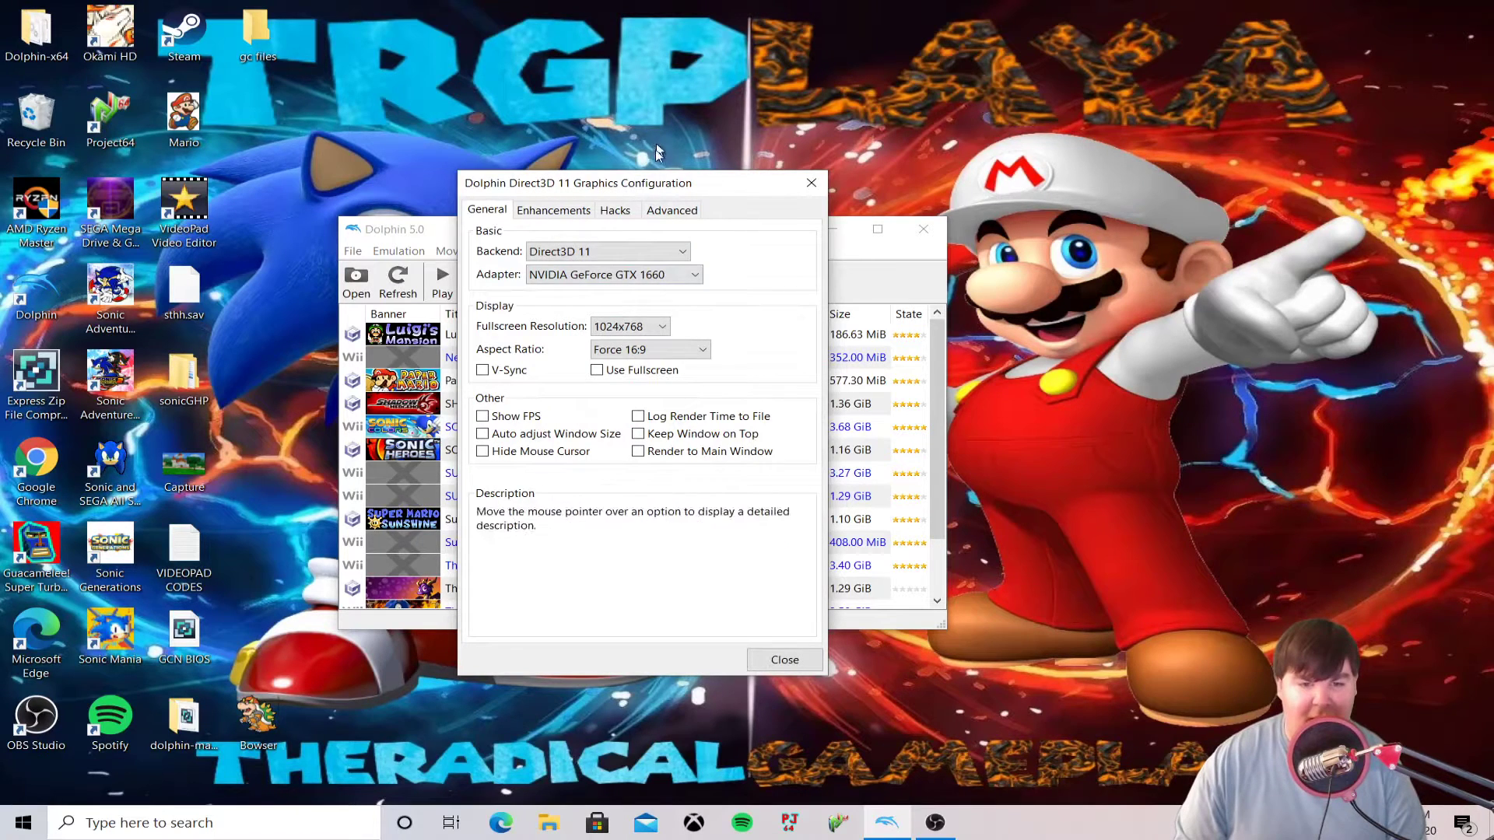
left_click(614, 211)
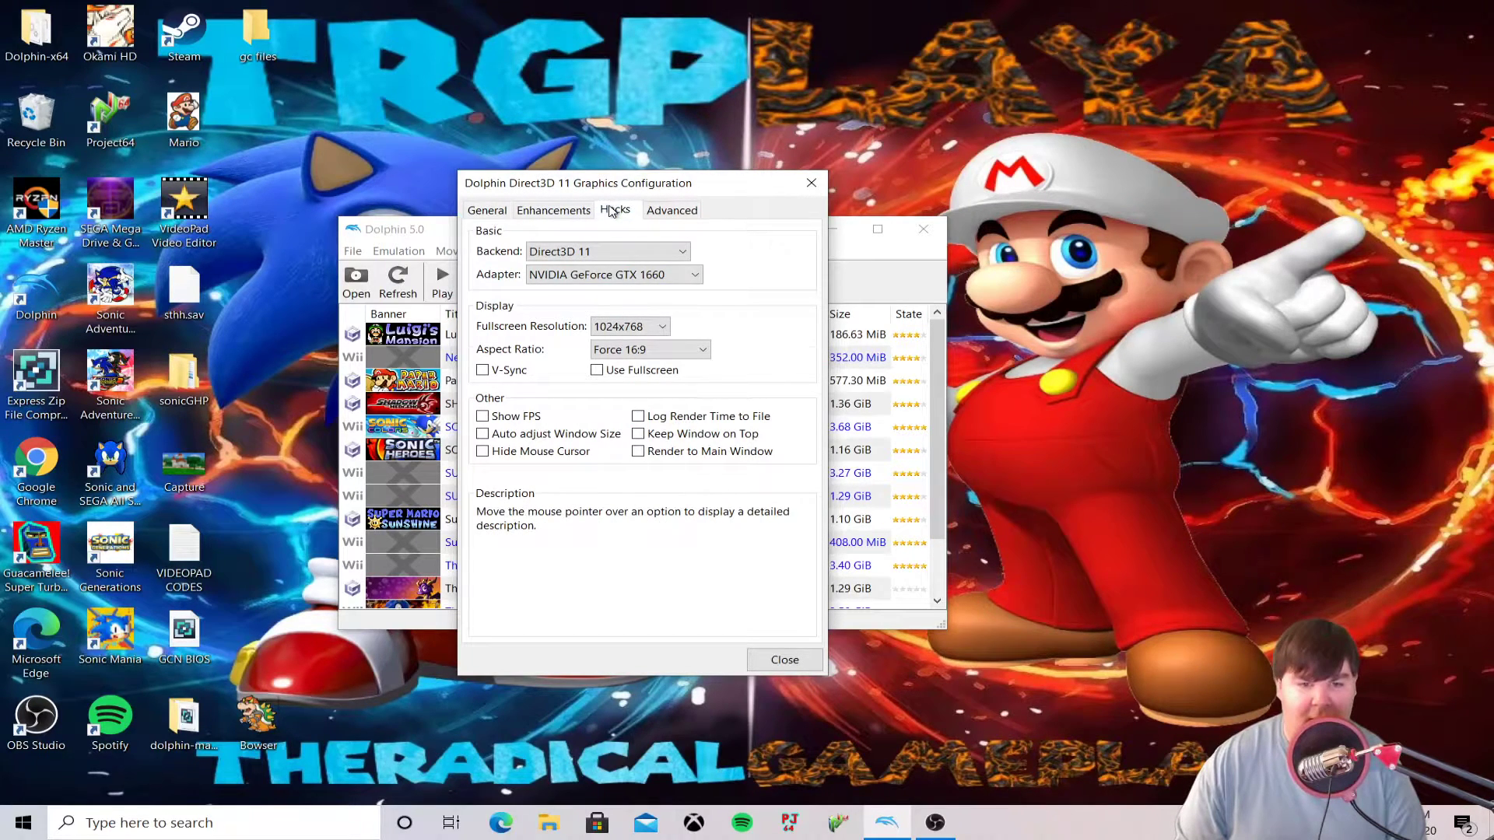
left_click(558, 217)
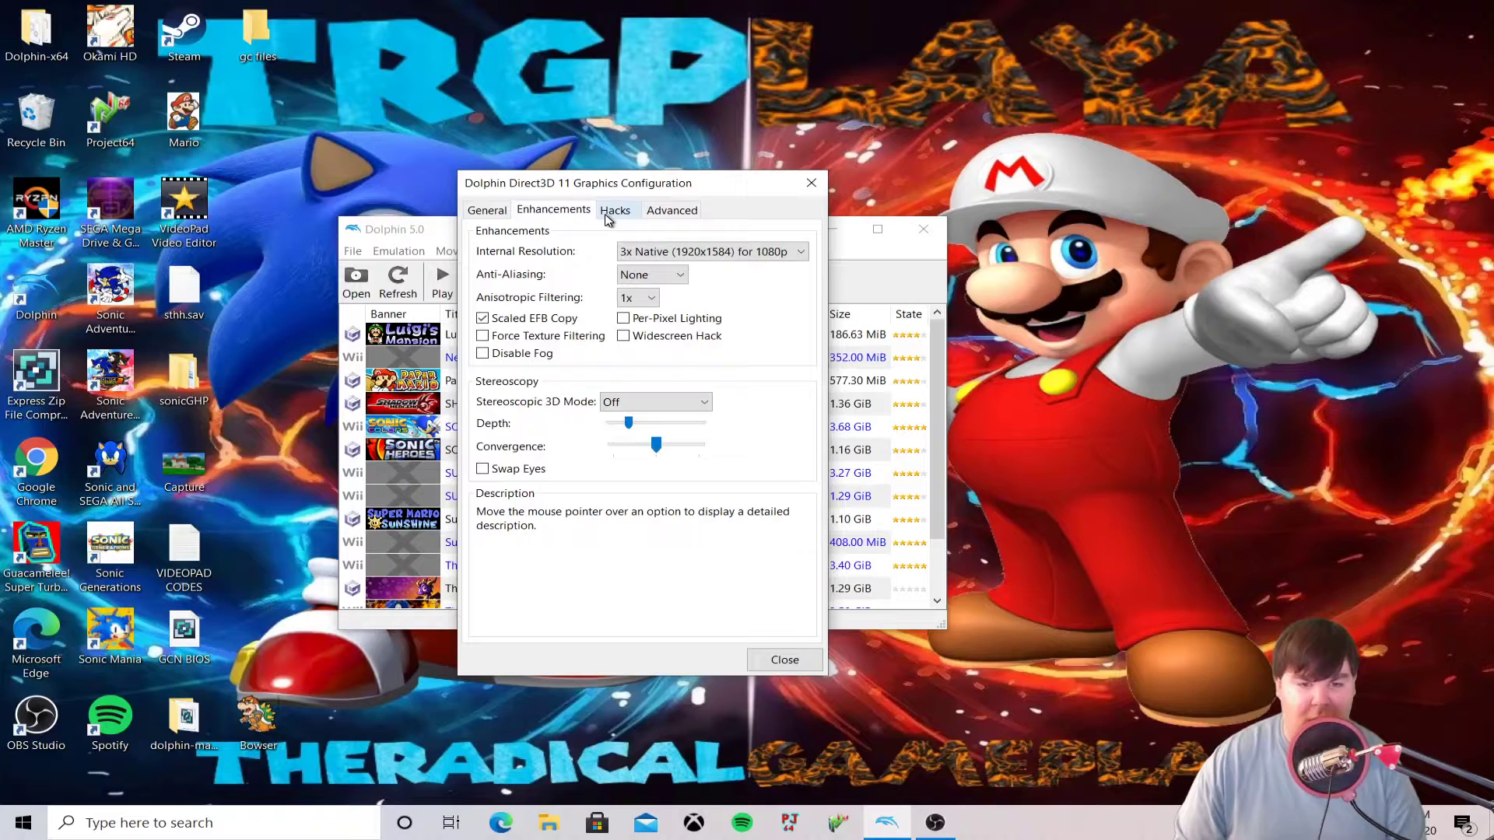
left_click(609, 218)
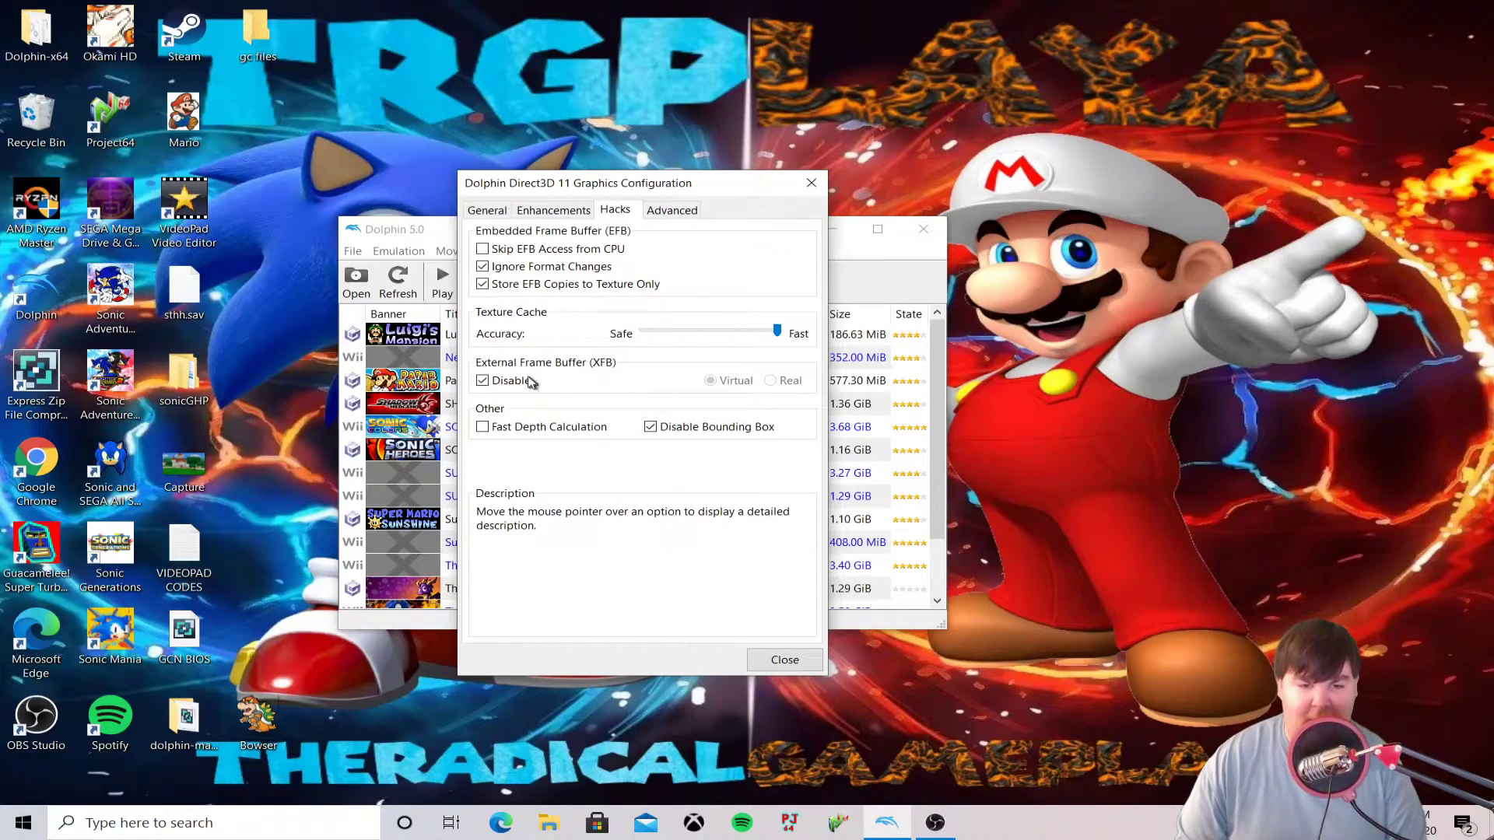
left_click(484, 381)
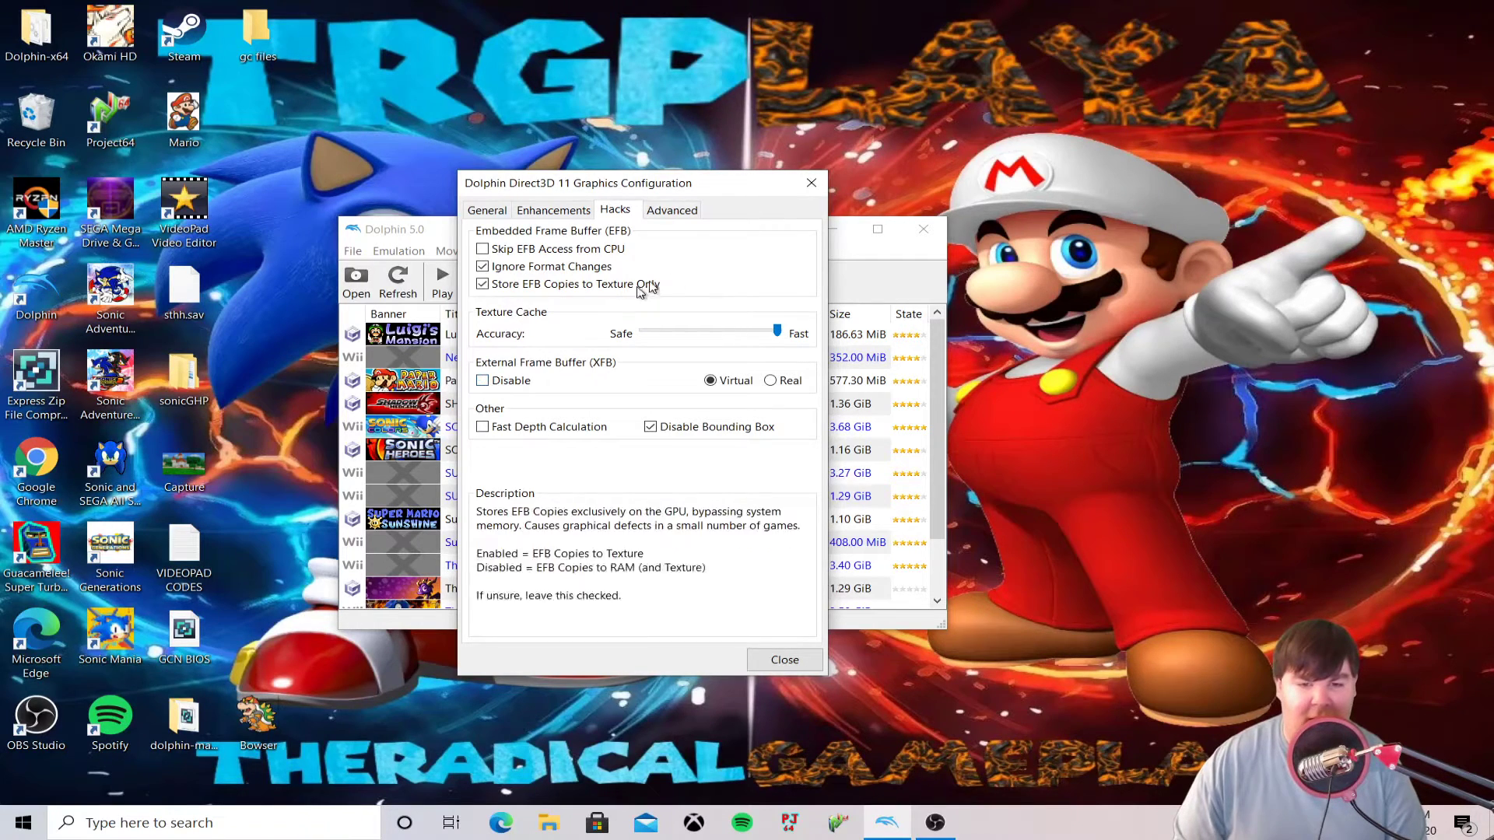
left_click_drag(607, 188, 772, 194)
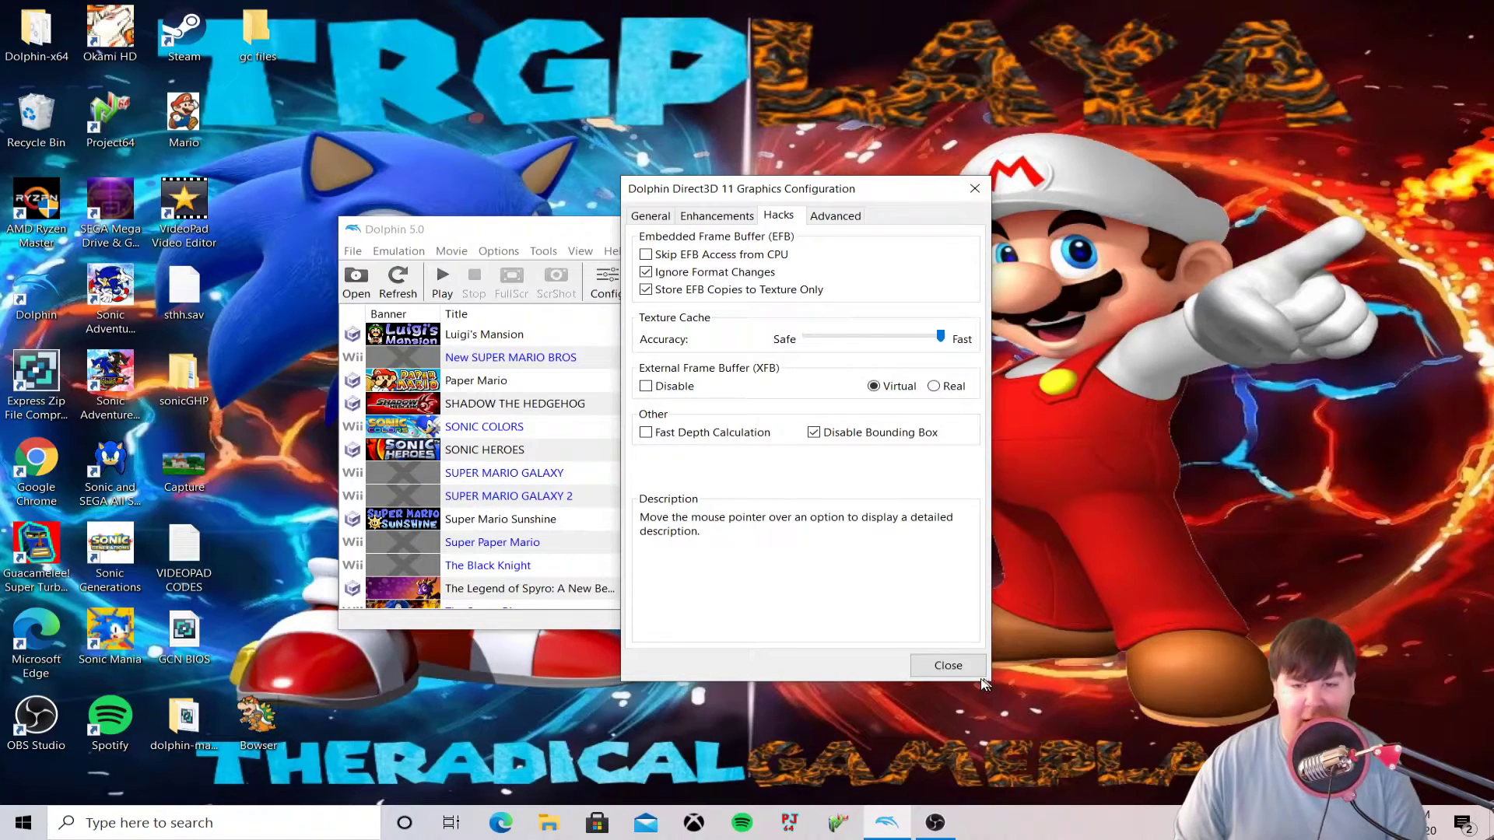
left_click(977, 188)
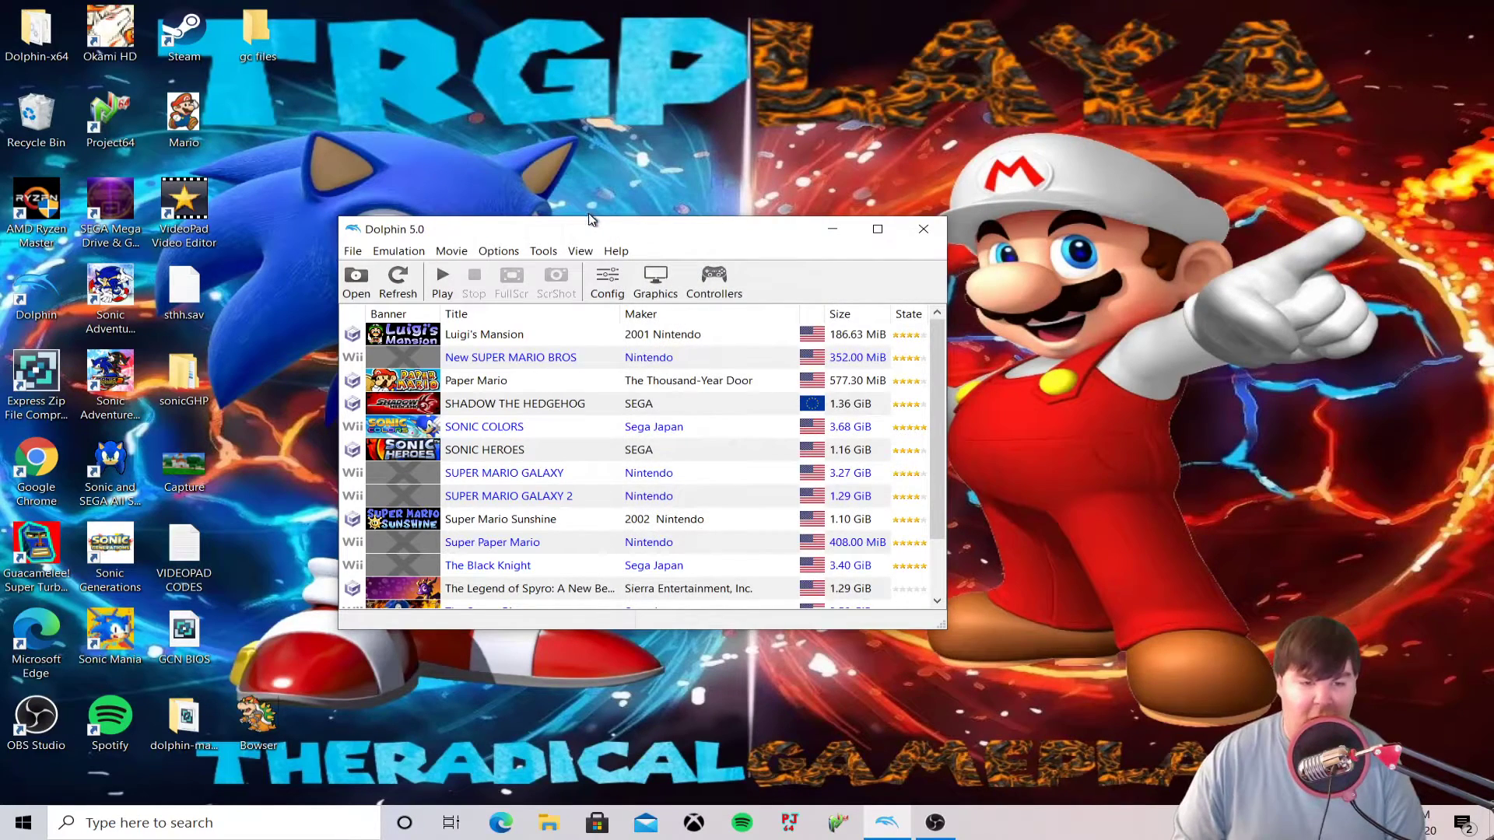
Step: Select and start SONIC HEROES from the Dolphin game list
left_click_drag(592, 227, 720, 194)
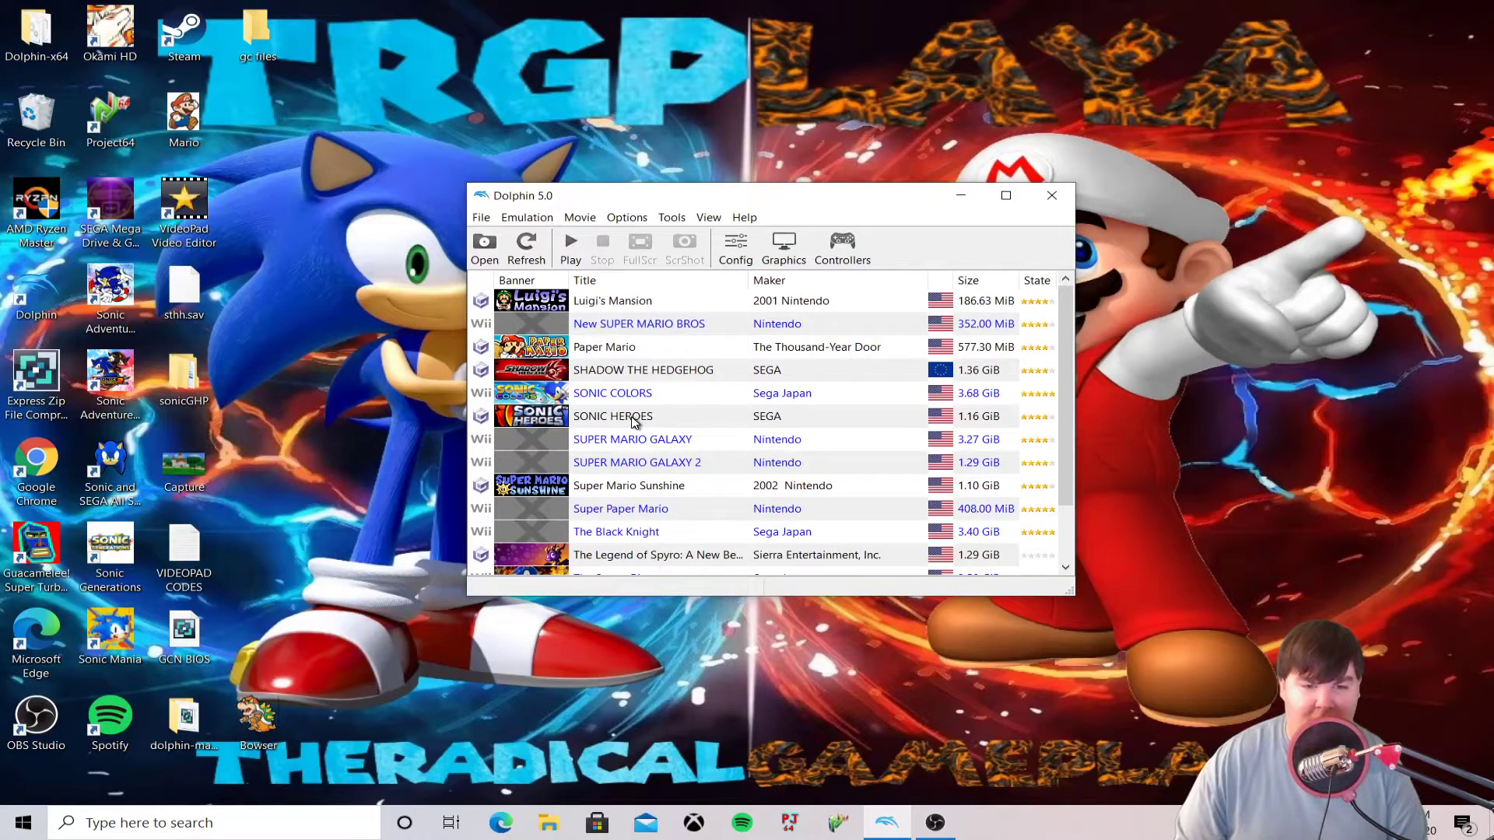
scroll(661, 459, "down", 1)
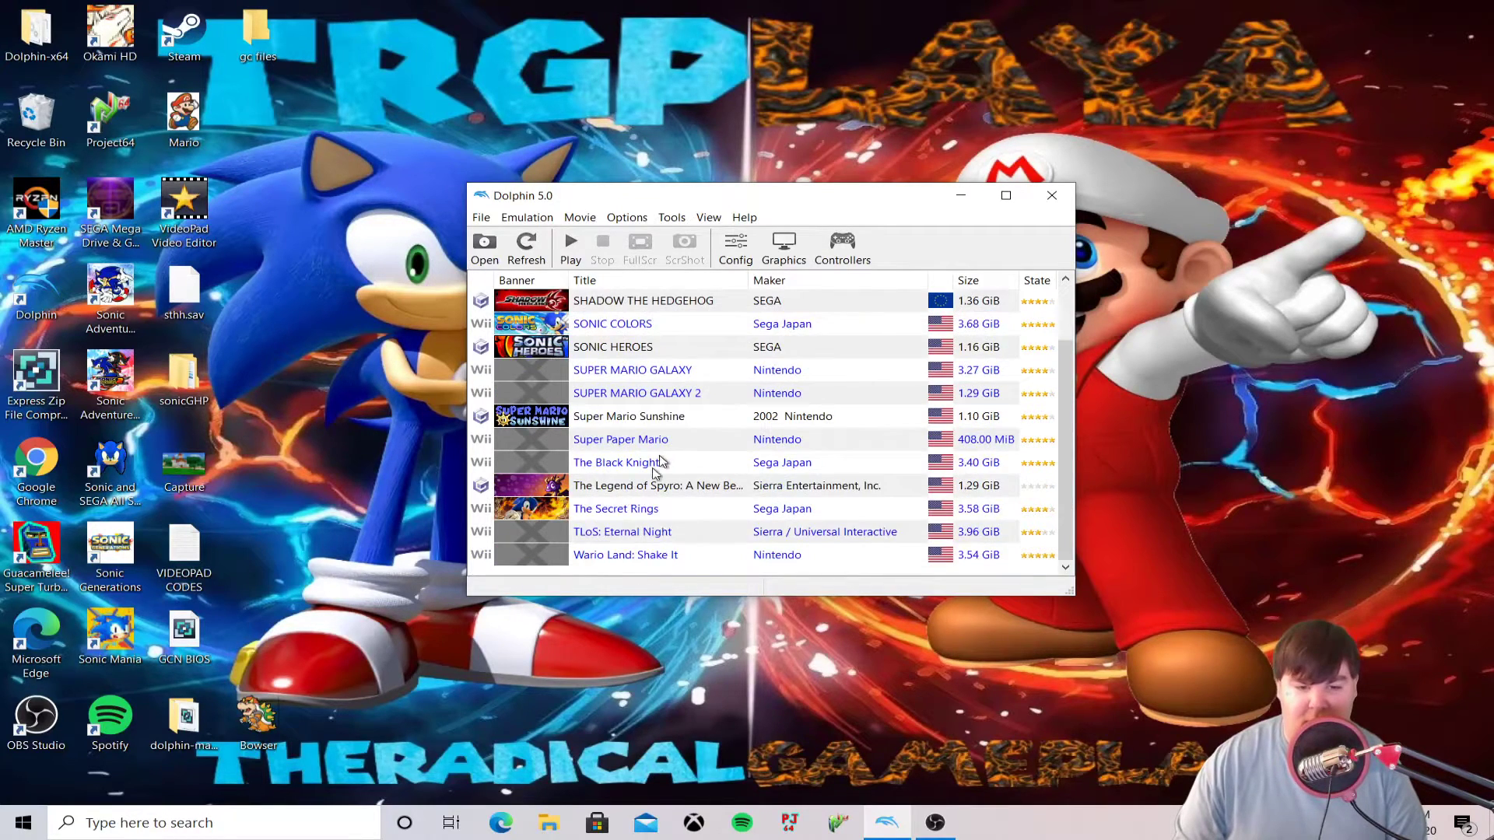
scroll(633, 424, "up", 1)
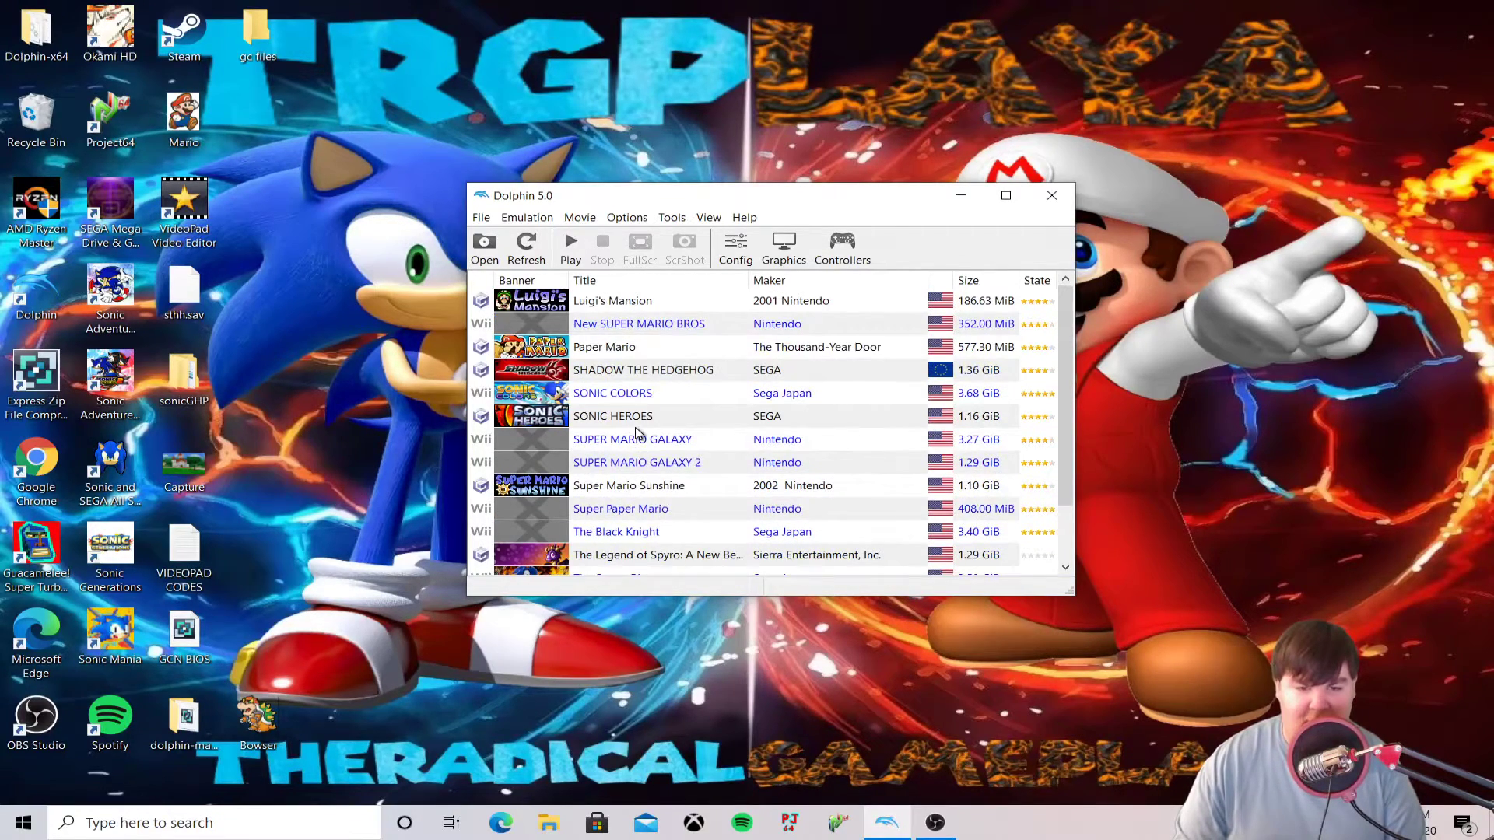
left_click(675, 423)
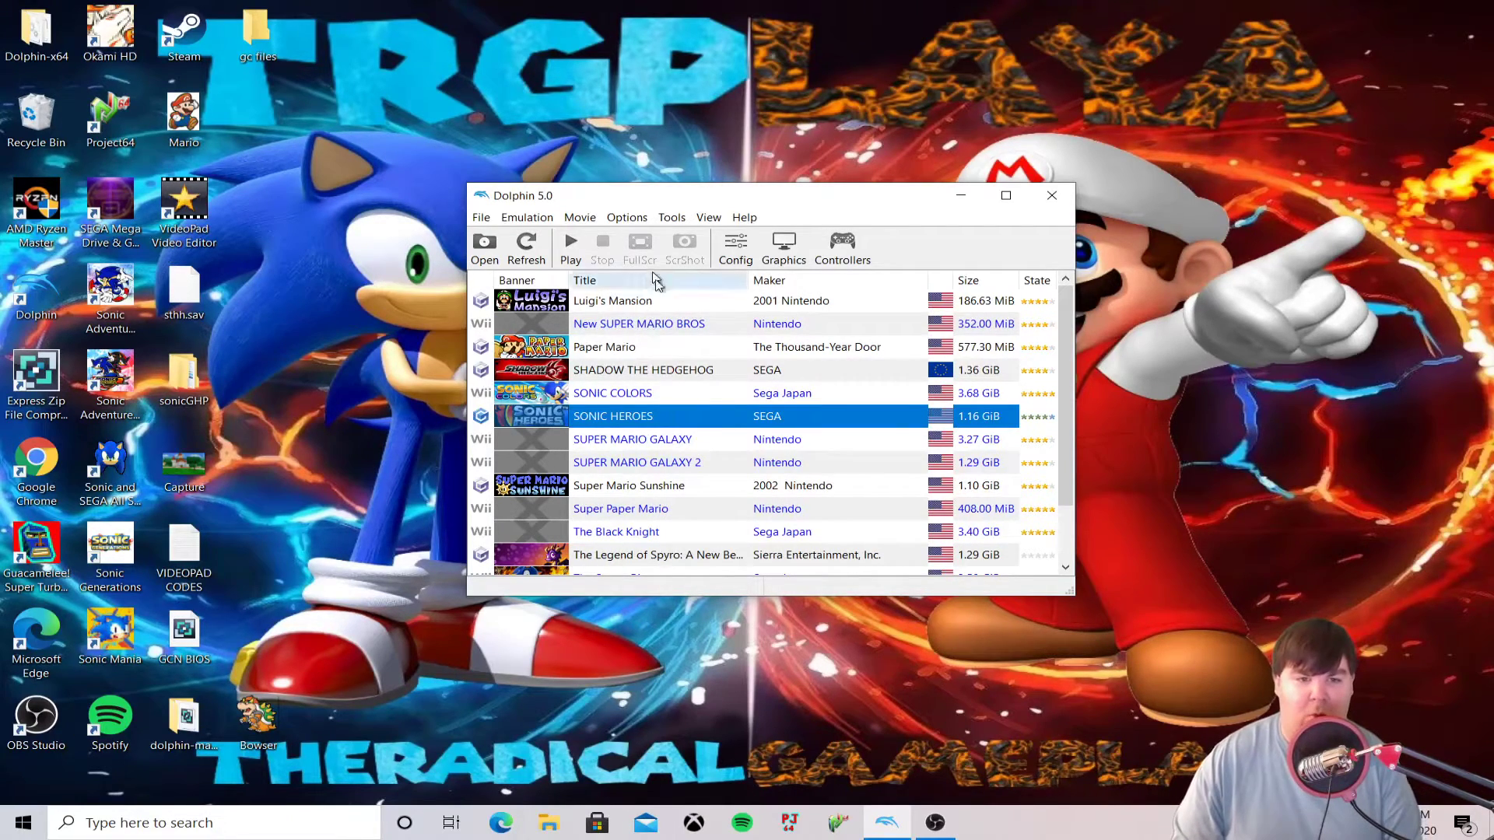
double_click(604, 421)
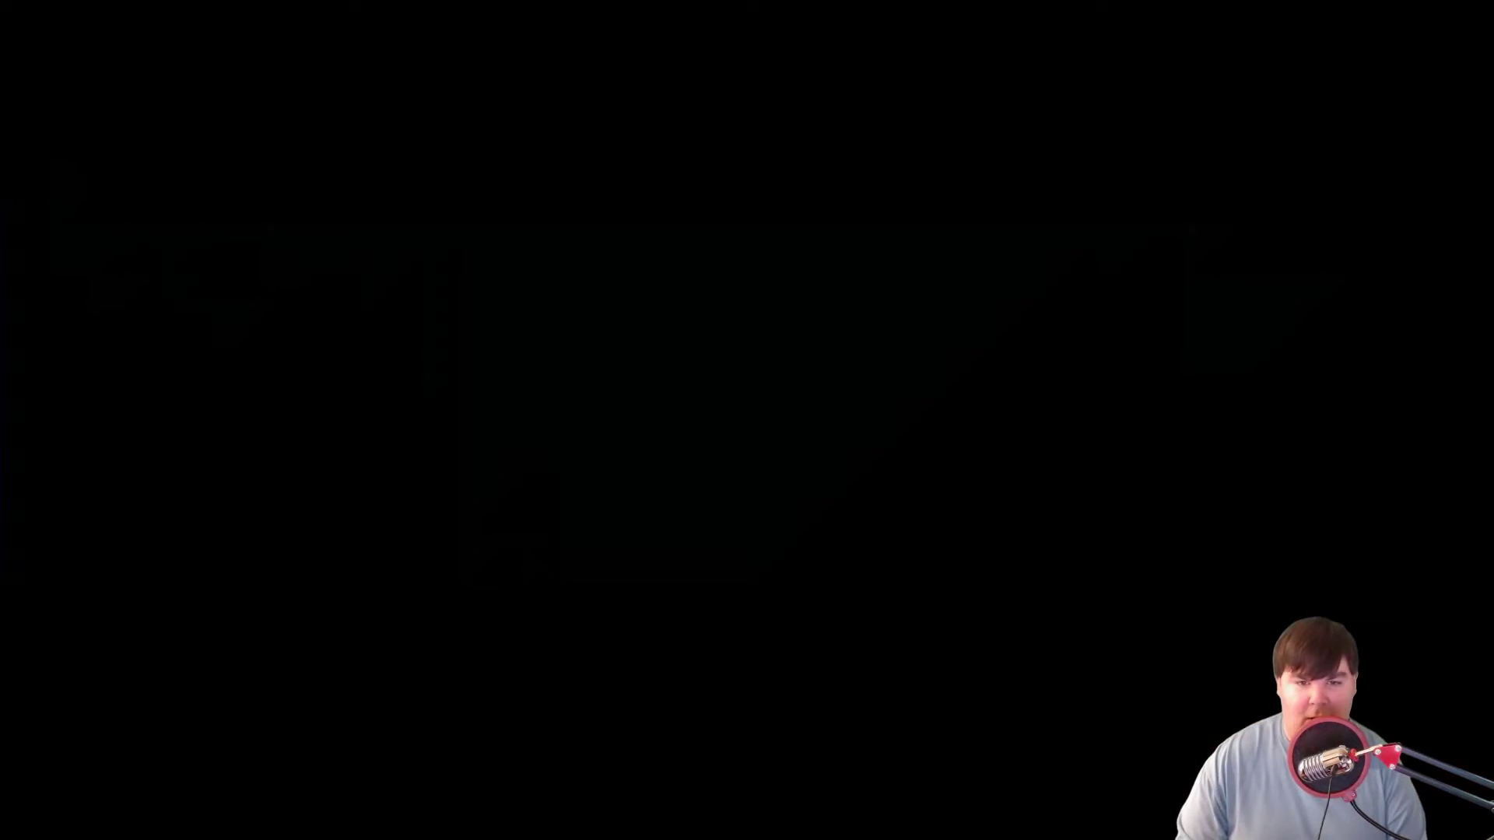